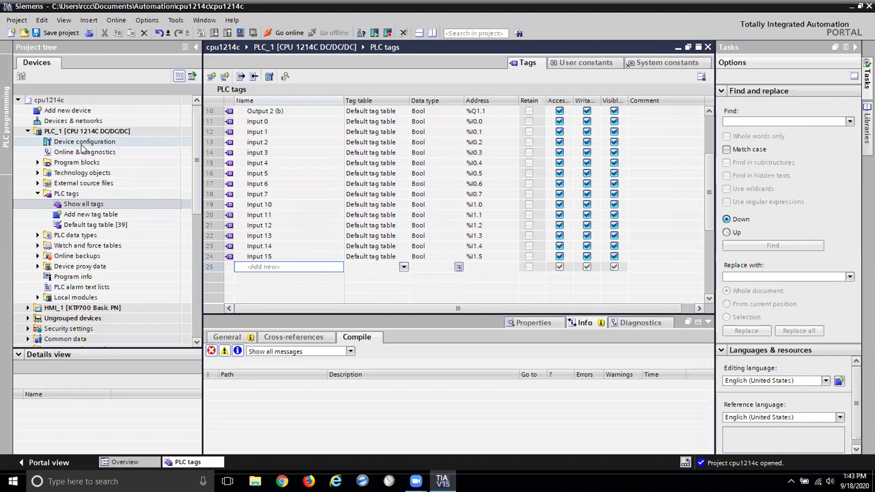
- Open PLC_1's device configuration and save the cpu1214c project
double_click(81, 142)
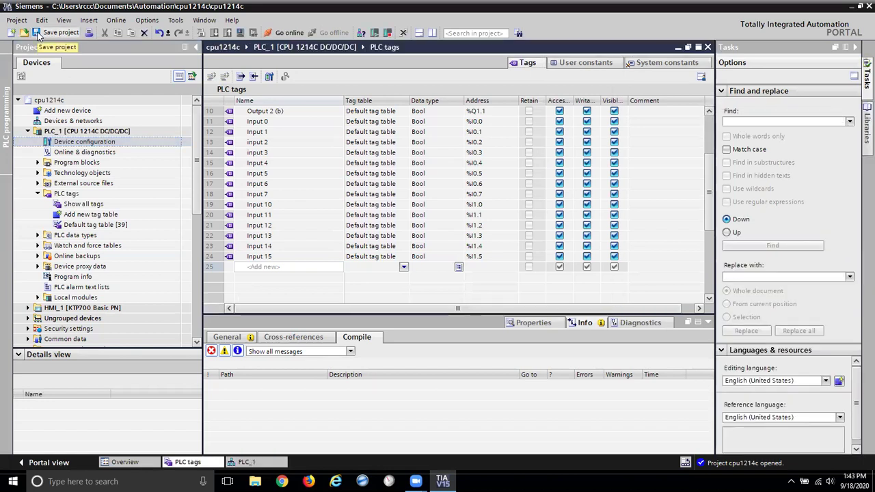
left_click(39, 35)
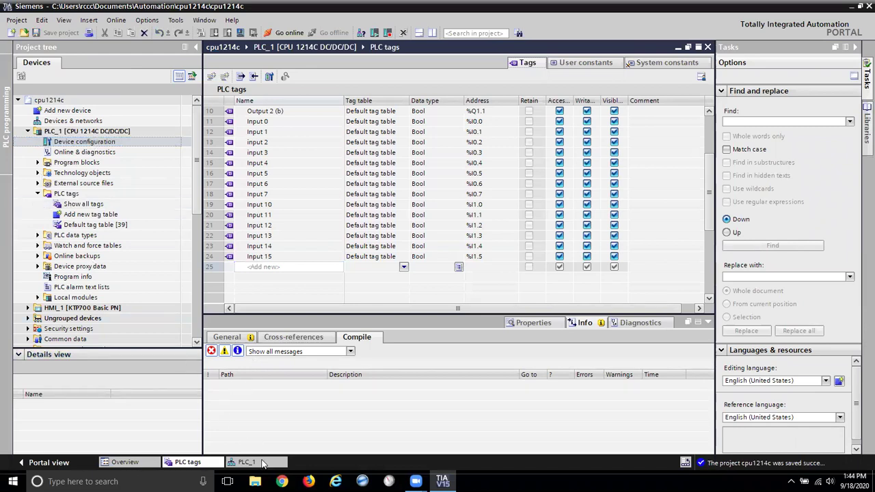
- Switch to the PLC_1 editor and view the Cross-references, then the General messages in Info
left_click(261, 463)
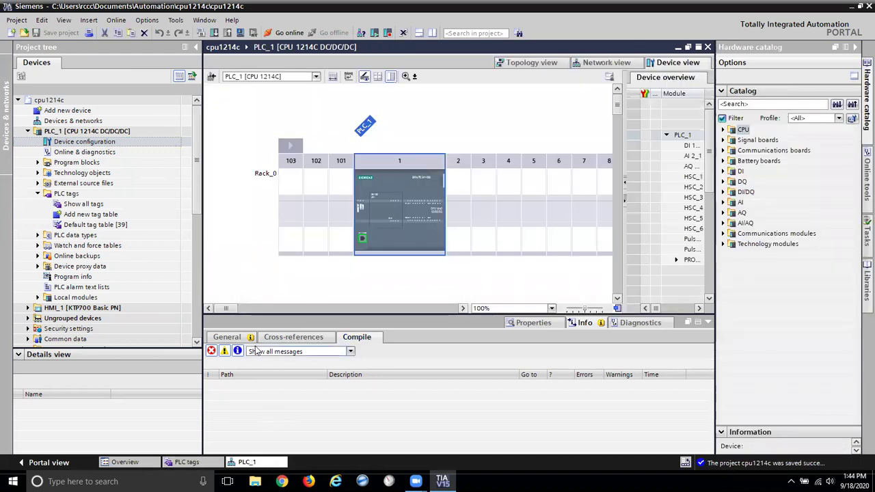
left_click(281, 338)
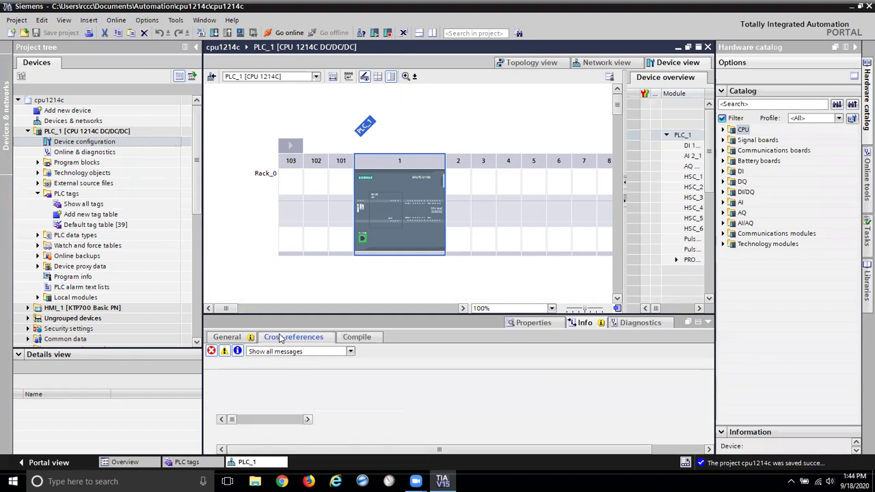
left_click(229, 339)
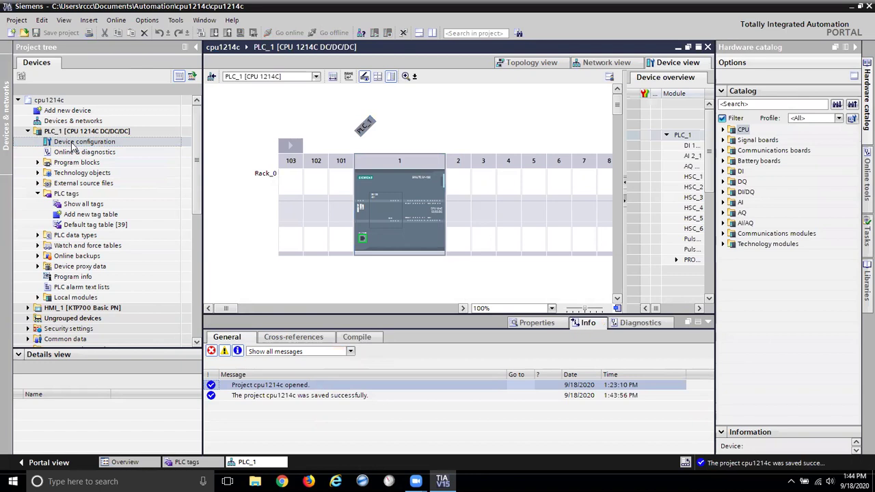
- Select the CPU in the rack, check the Topology view, and return to Device view
left_click(73, 147)
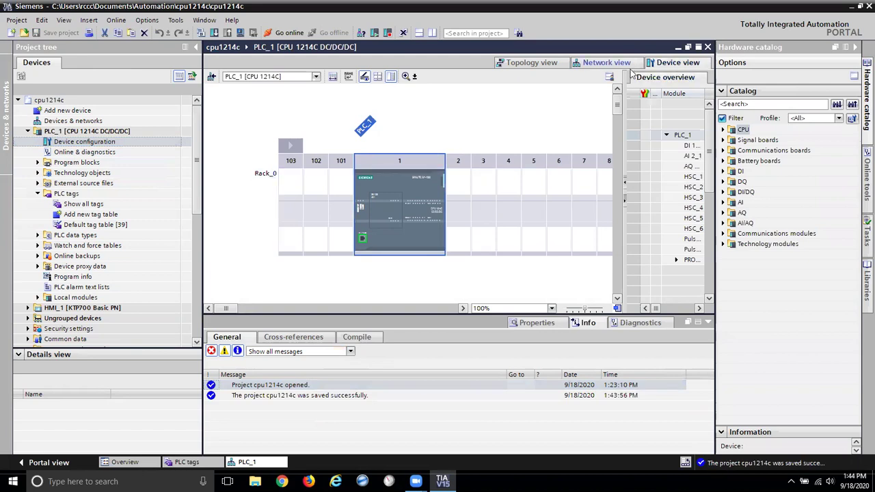
left_click(514, 68)
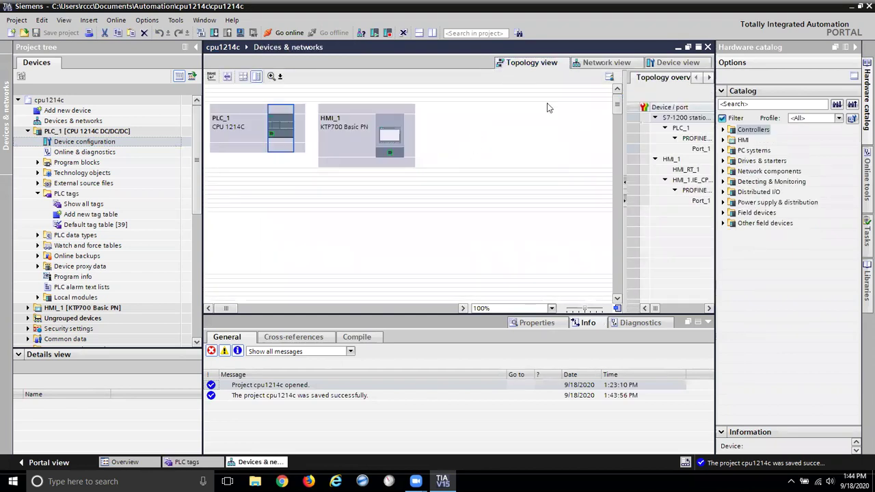
left_click(676, 63)
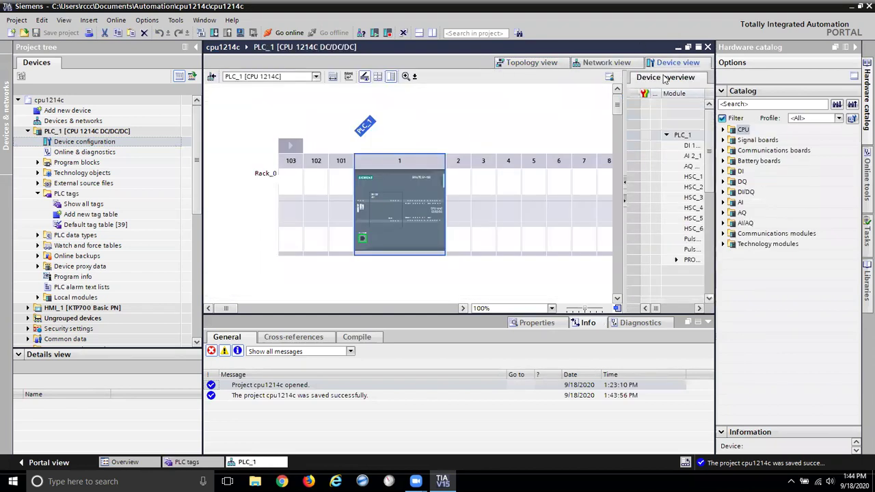
left_click(393, 211)
left_click(408, 239)
left_click(481, 249)
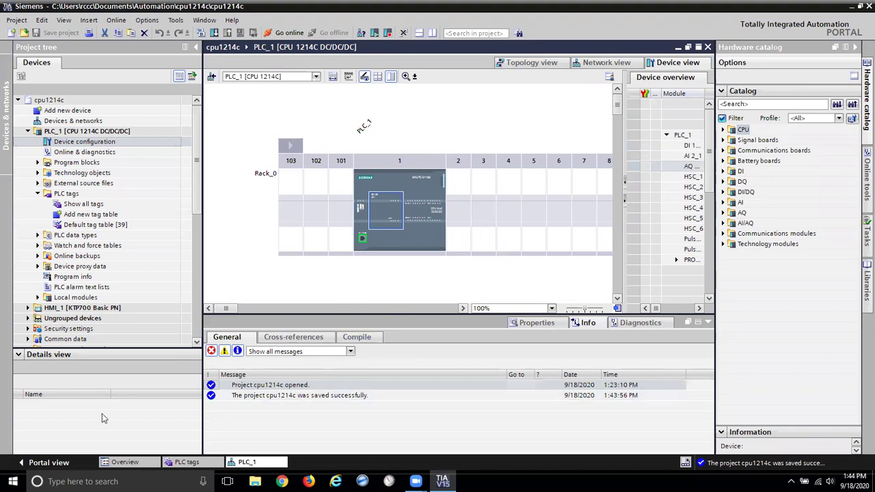
left_click(402, 225)
left_click_drag(701, 308, 700, 309)
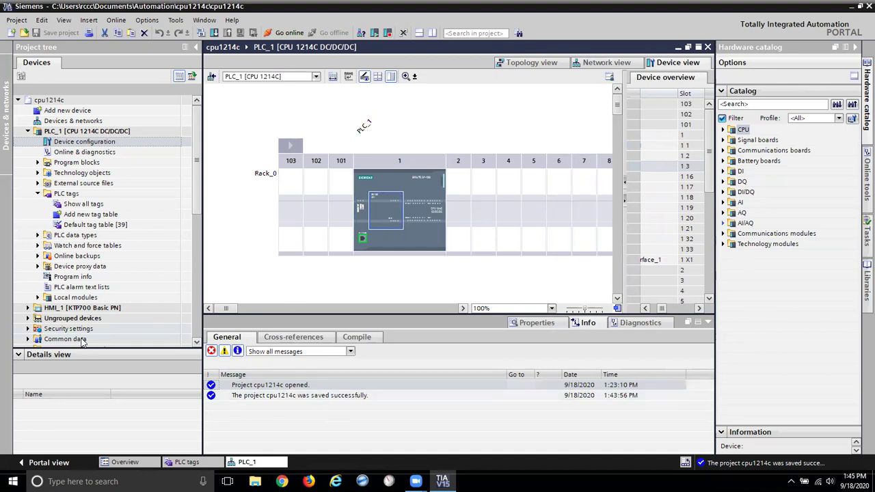
- Expand PLC data types, Local modules and Program blocks under PLC_1 in the project tree
left_click(88, 144)
double_click(87, 143)
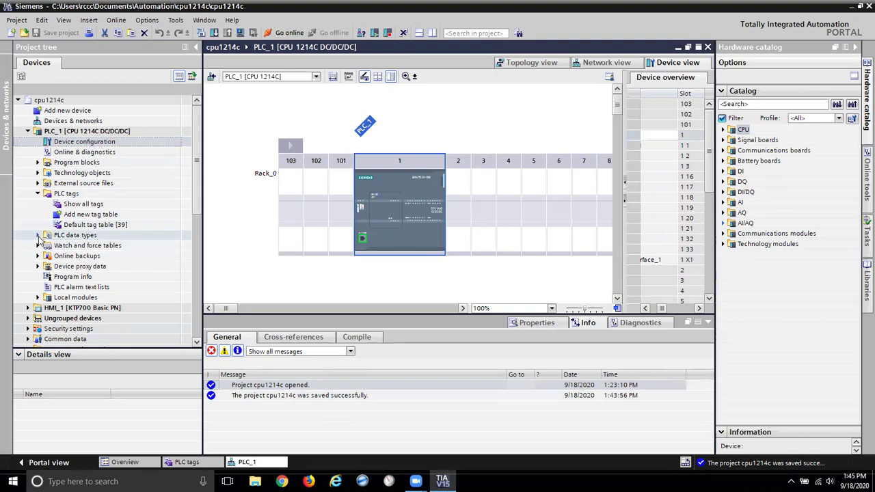
left_click(41, 240)
left_click(38, 235)
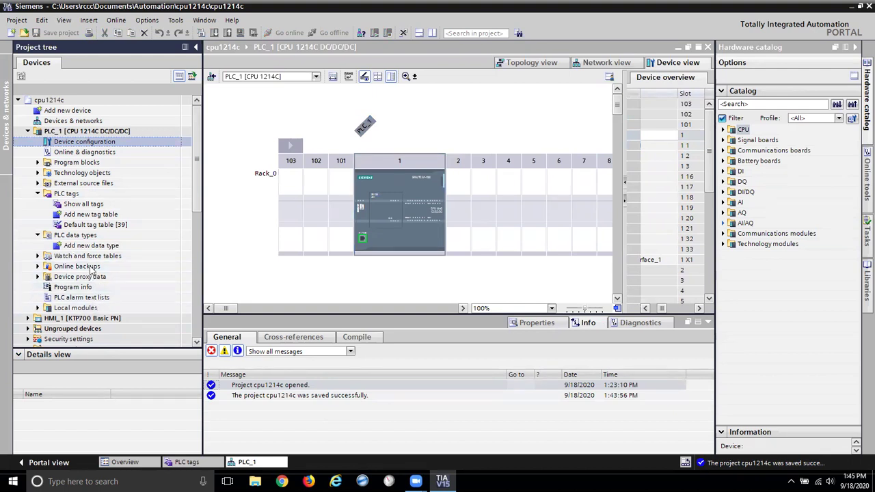
left_click(37, 309)
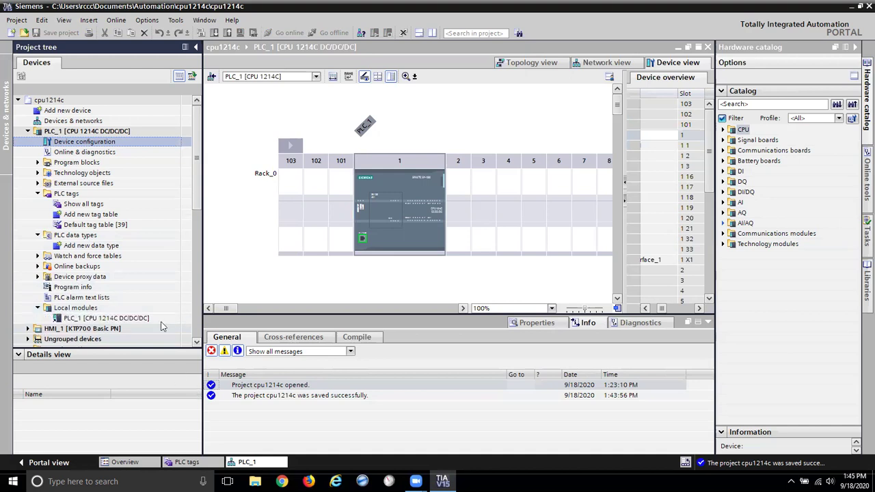
scroll(197, 342, "down", 3)
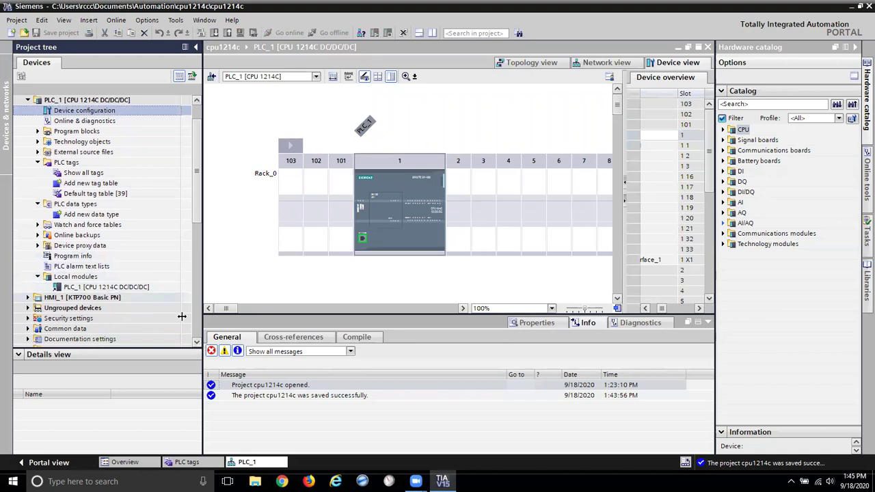
left_click(197, 102)
left_click(196, 102)
left_click(197, 102)
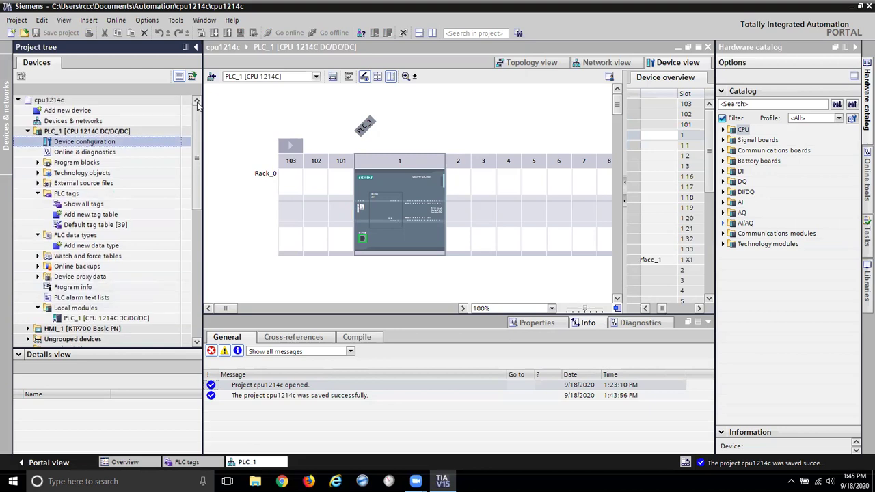
left_click(37, 163)
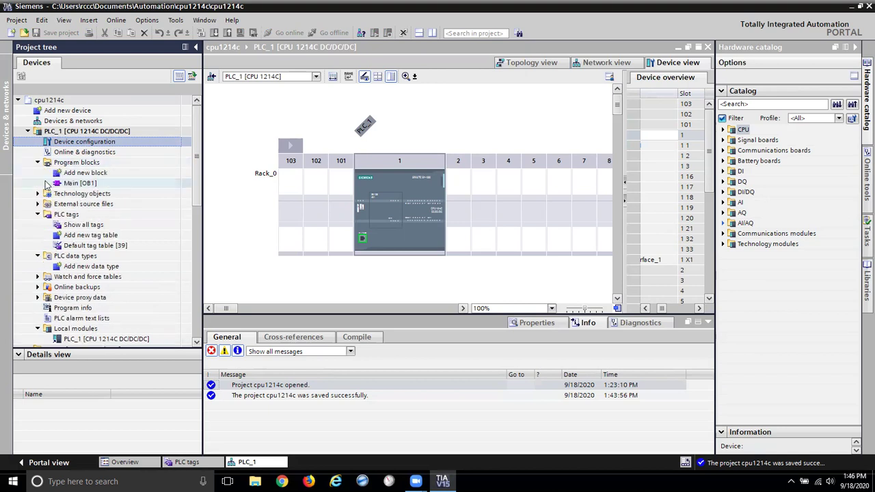
- Open Main [OB1] to show Network 1's Output 0 (a) coil on %Q0.0
left_click(80, 183)
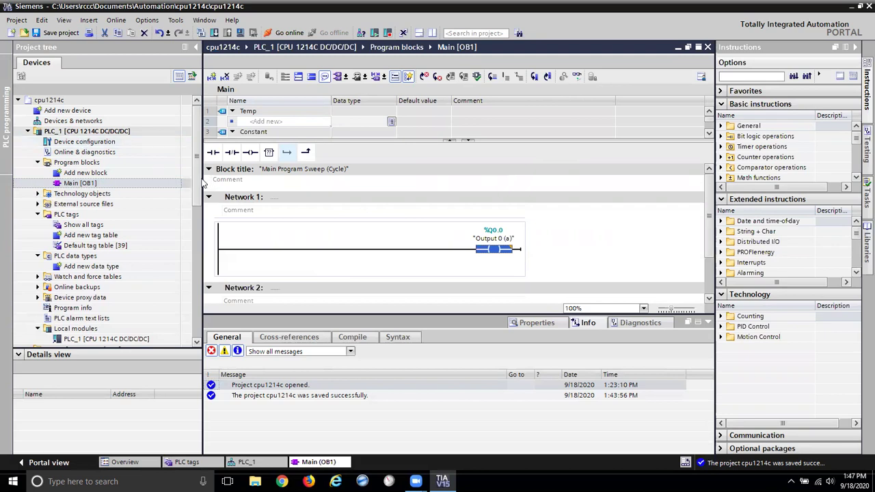
- Scroll the project tree to the top and select PLC_1 [CPU 1214C DC/DC/DC] to list its contents
left_click_drag(198, 181, 198, 212)
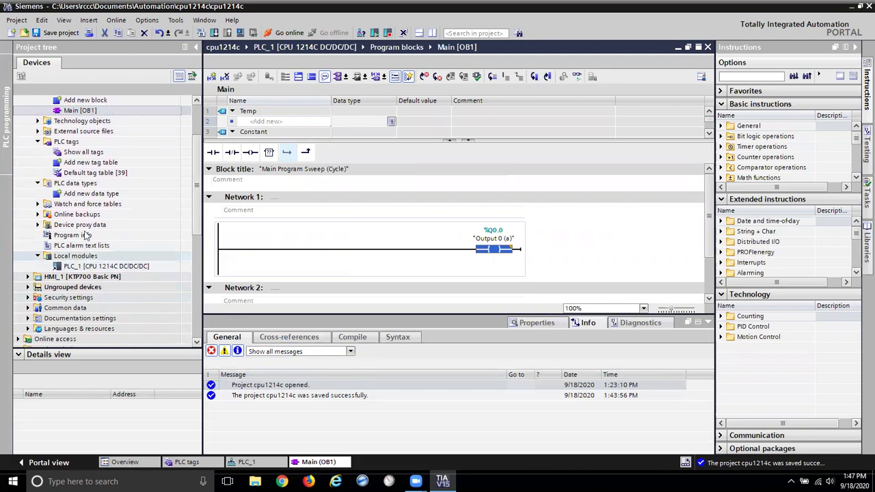
scroll(192, 214, "up", 3)
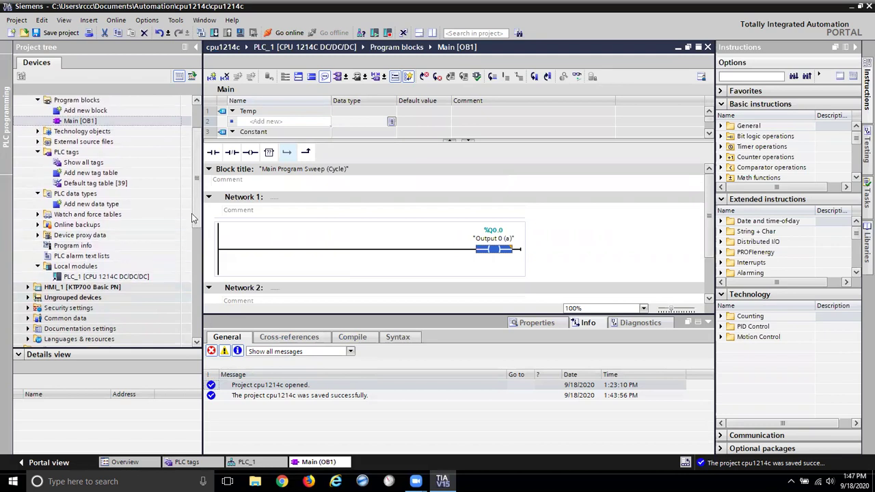
scroll(194, 201, "up", 1)
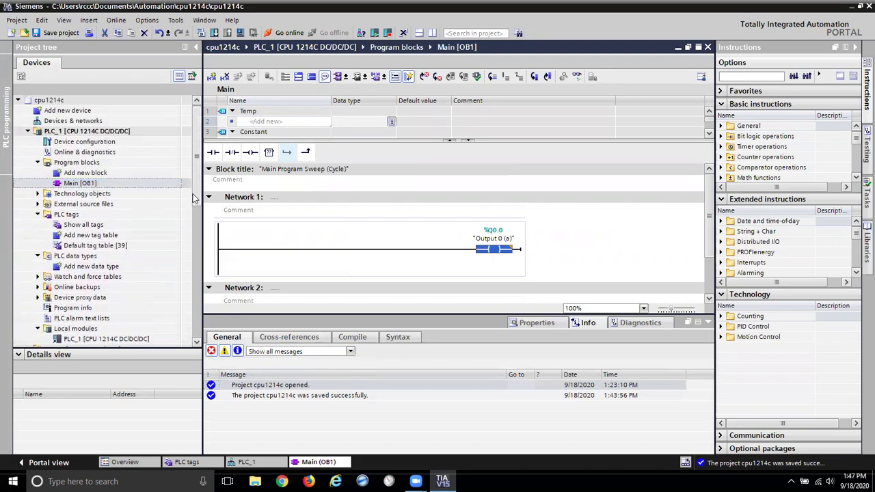
left_click(76, 132)
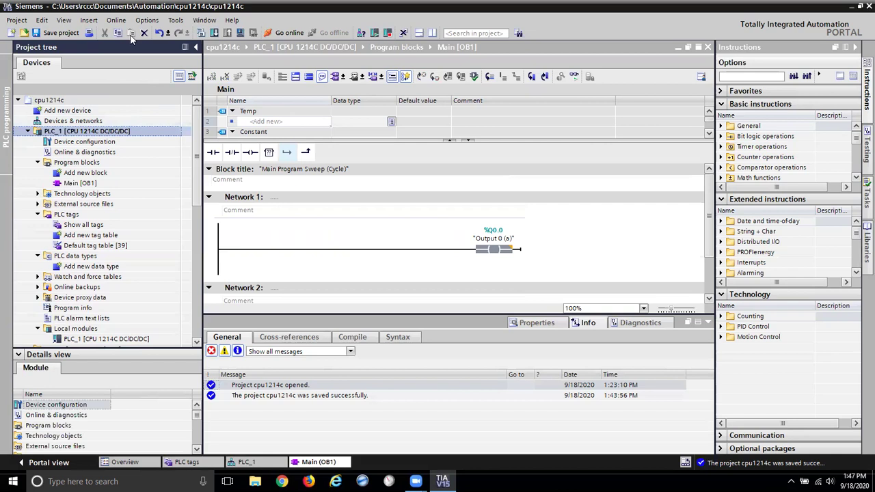
left_click(175, 22)
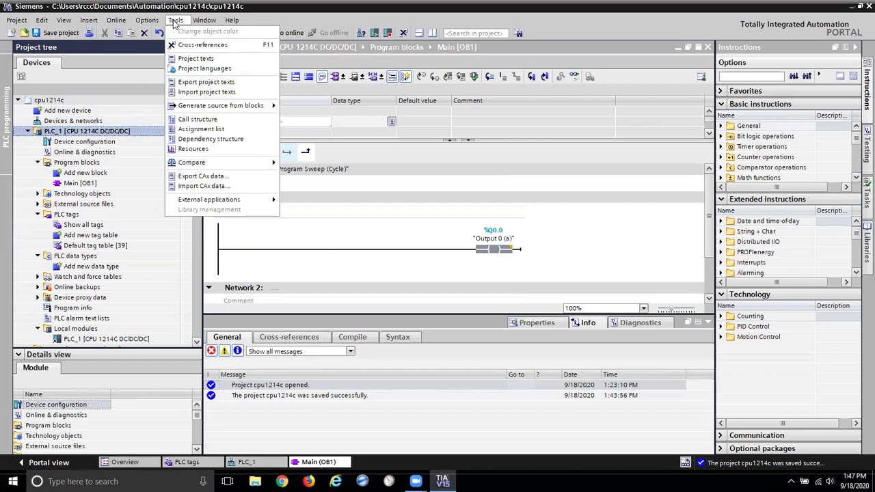
left_click(139, 23)
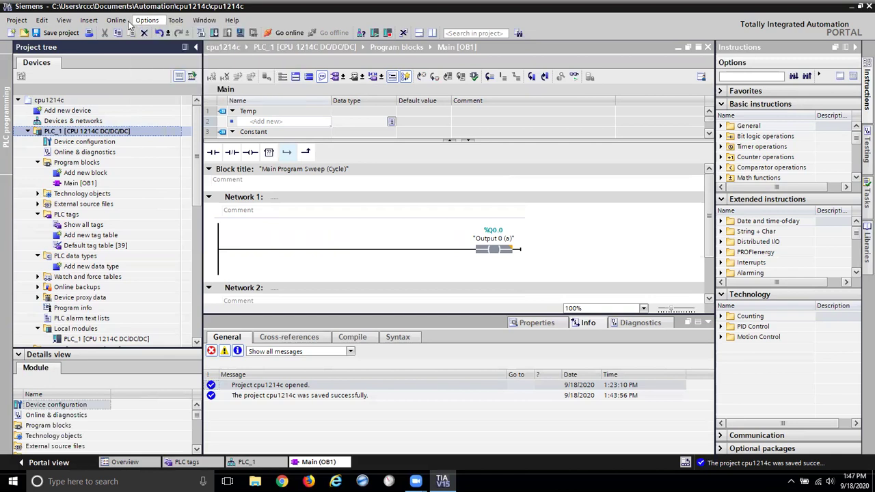
left_click(40, 23)
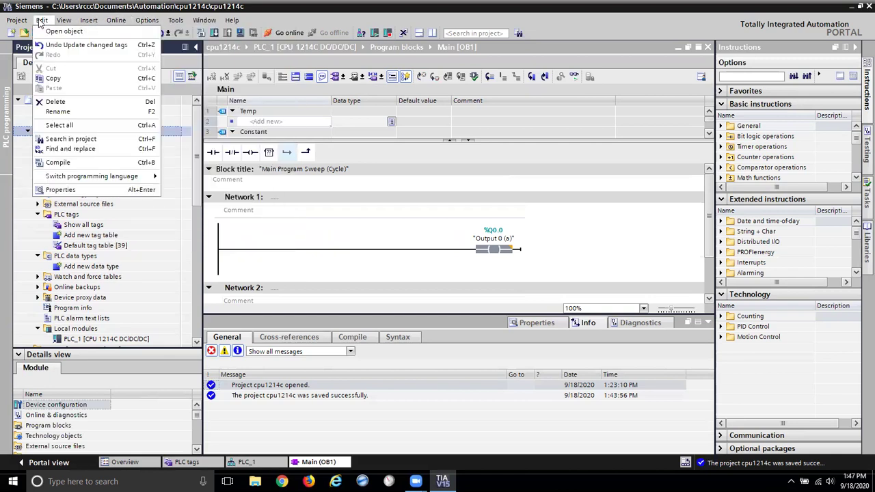
left_click(41, 21)
left_click(176, 20)
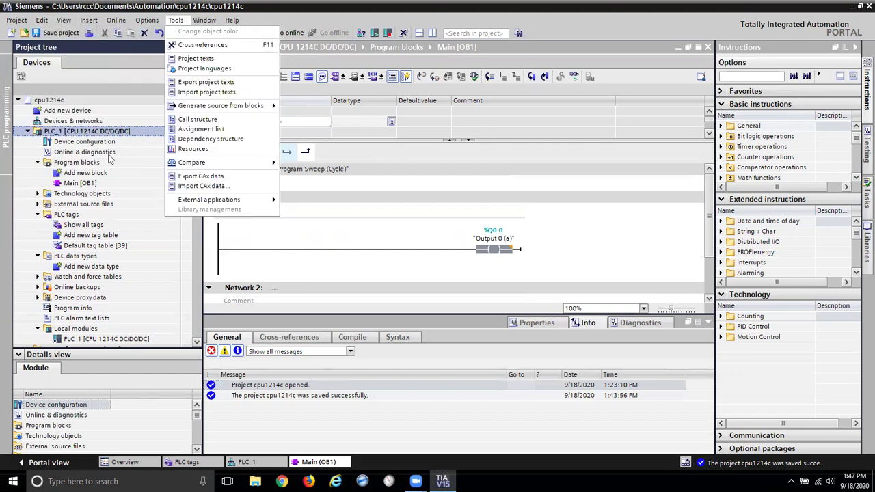
left_click(100, 134)
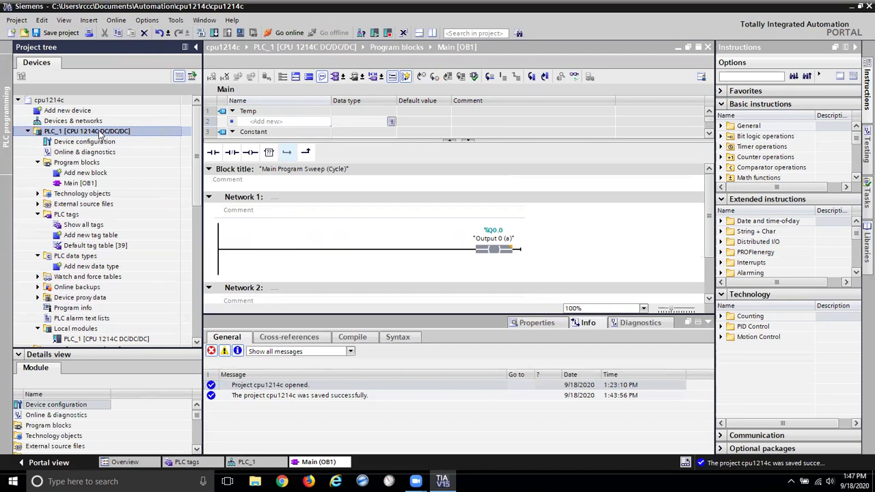
left_click(100, 135)
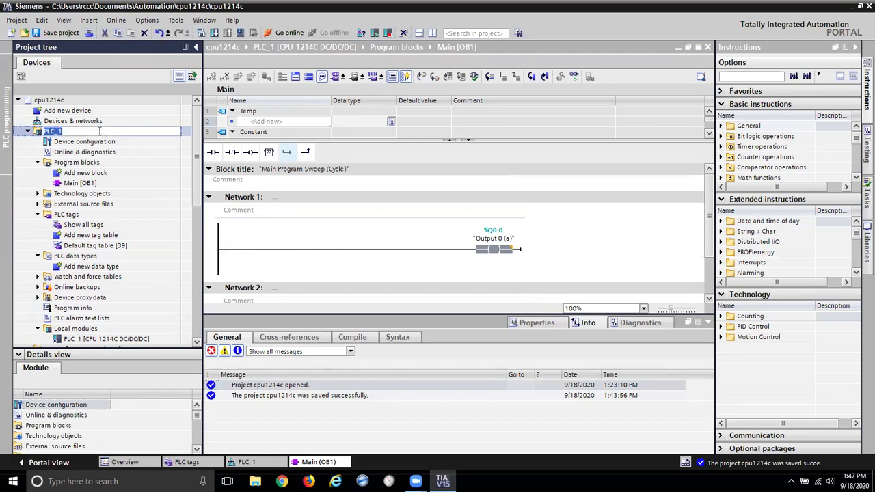
left_click(164, 200)
left_click(100, 133)
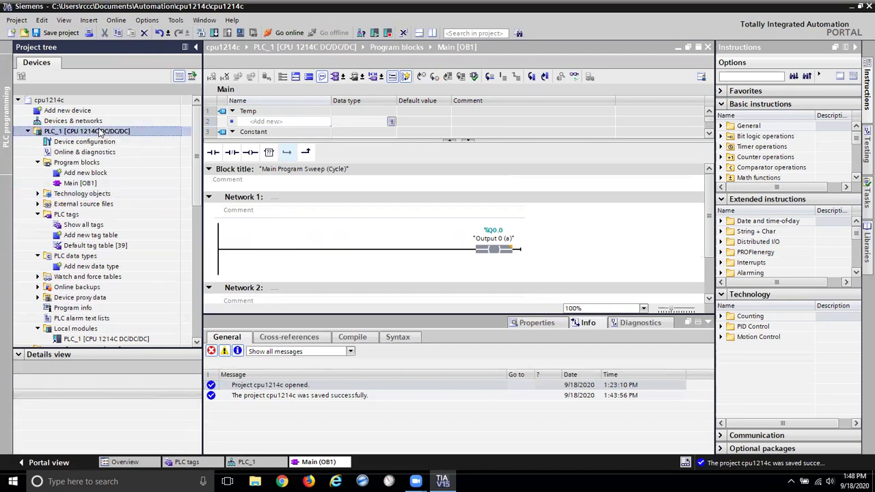
- Recompile all of PLC_1's software from its context menu, finishing with 0 errors and 0 warnings
right_click(99, 133)
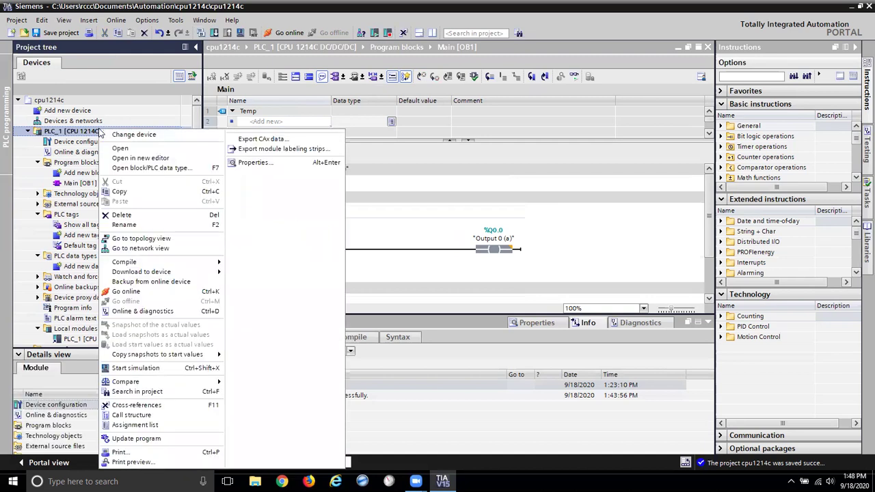
mouse_move(151, 263)
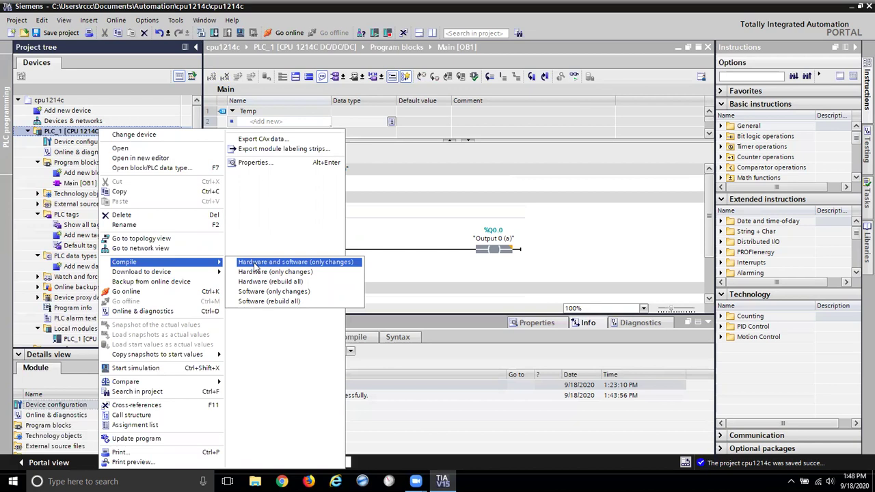
left_click(260, 303)
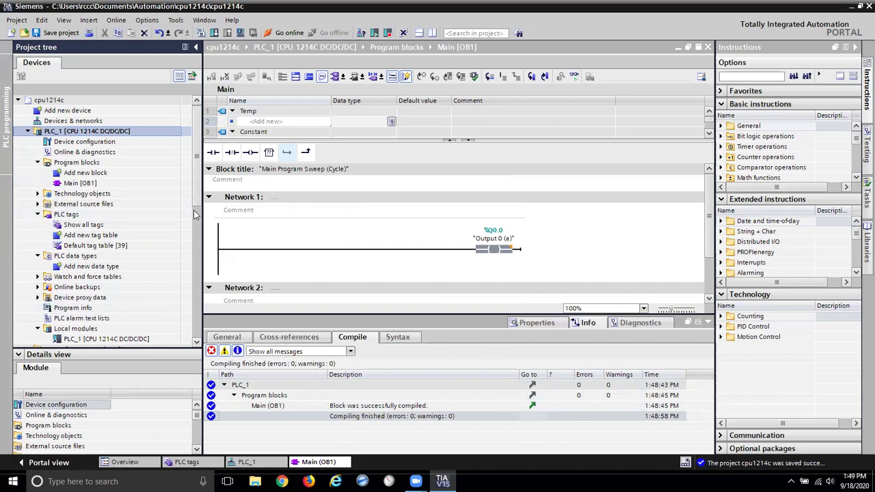
left_click_drag(196, 203, 203, 223)
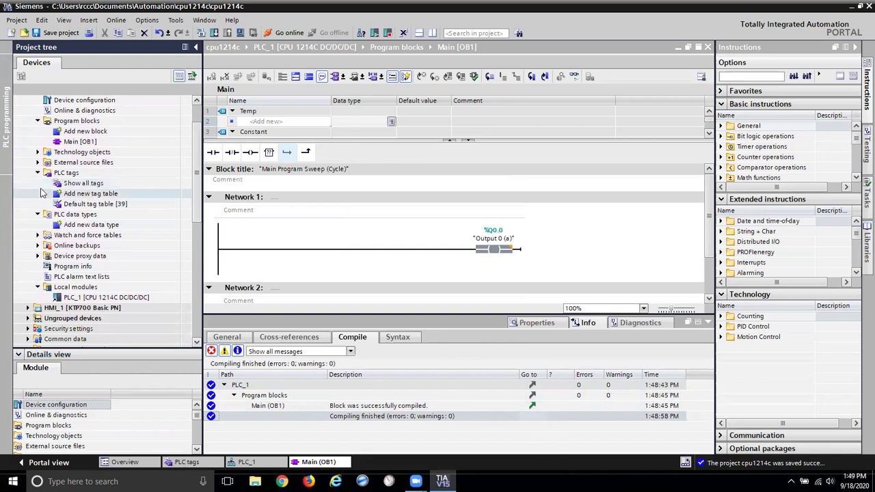
- Cycle through PLC tags and Main [OB1] to PLC_1's device view and show the CPU's properties
left_click(187, 463)
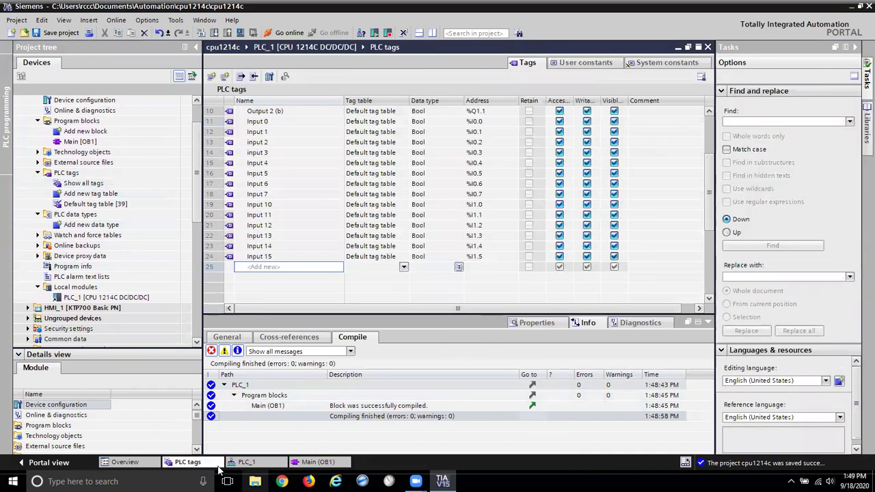
left_click(320, 463)
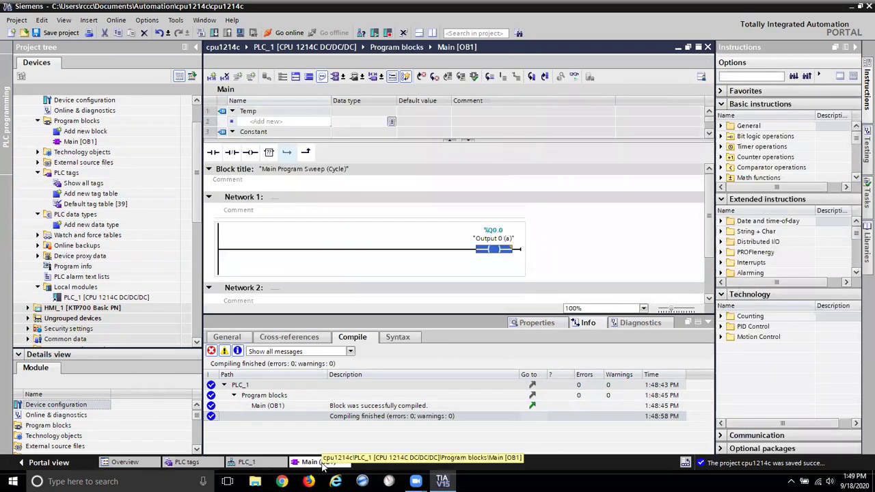
left_click(267, 465)
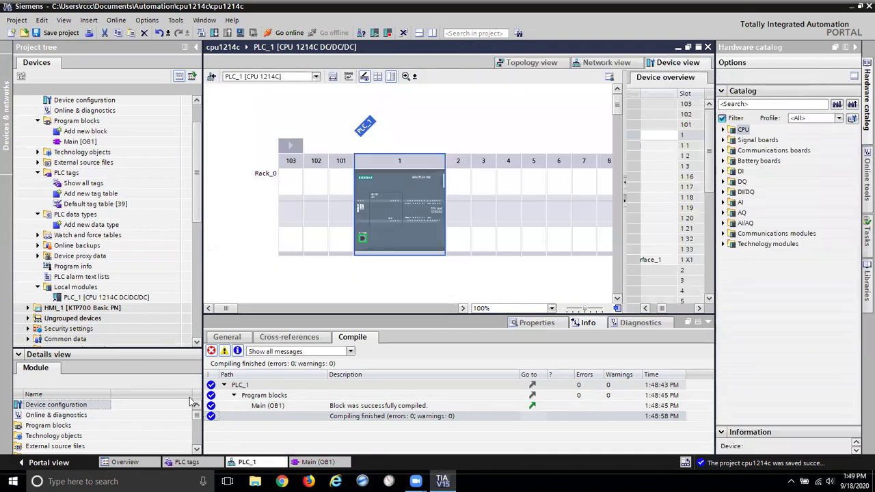
left_click(227, 337)
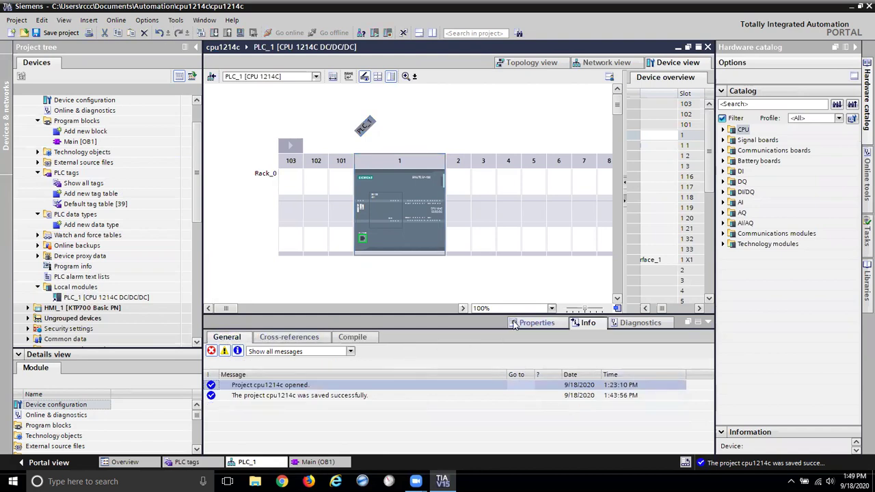
left_click(534, 324)
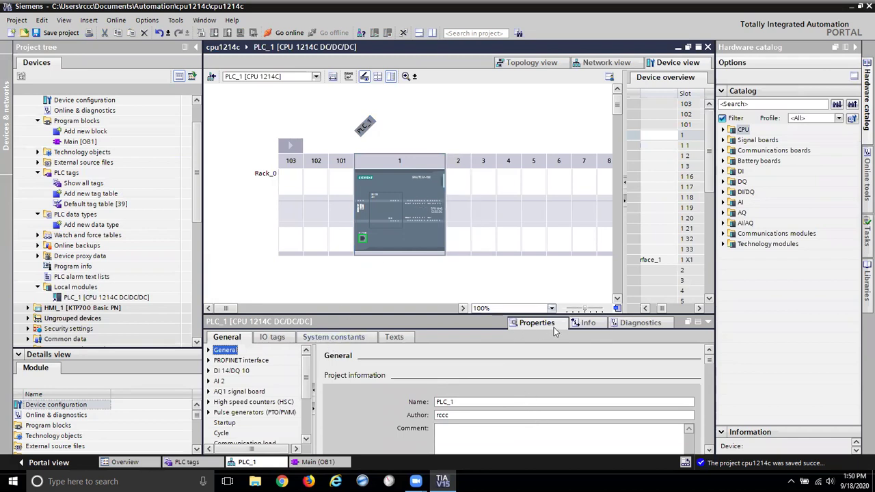
- Expand AI 2 > Analog inputs in the CPU properties and review the channel settings
left_click(208, 381)
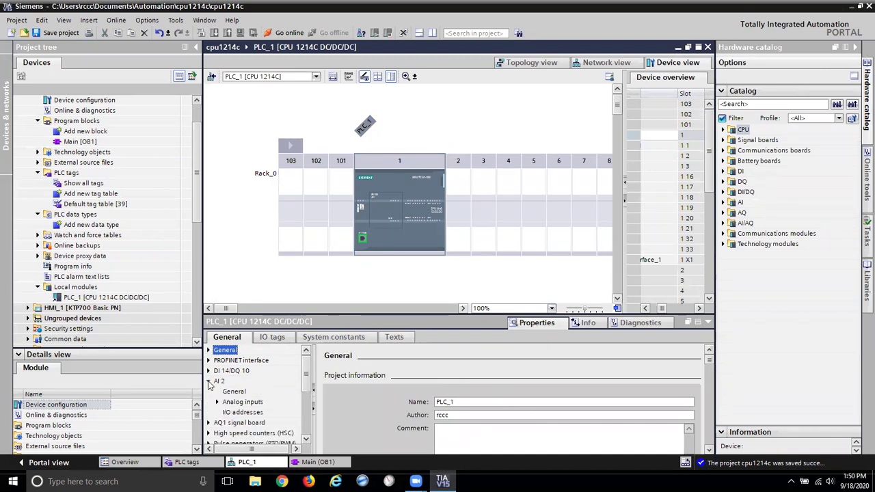
left_click(248, 403)
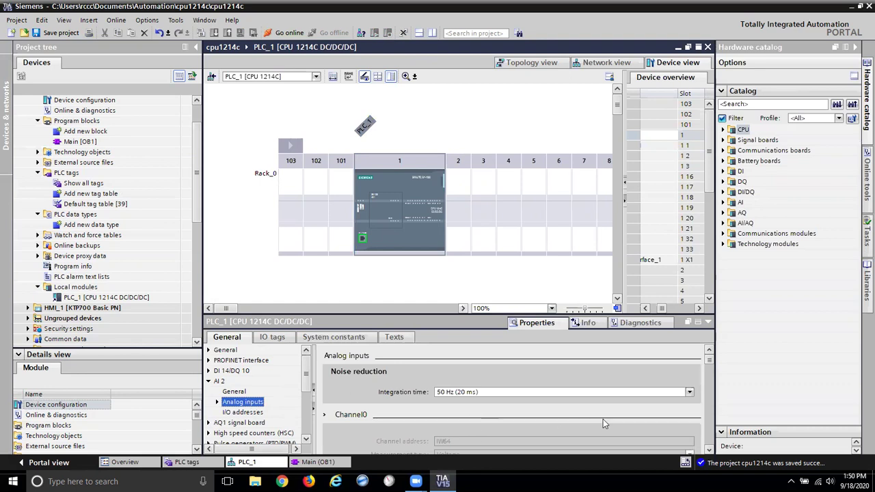
left_click(708, 449)
scroll(446, 376, "down", 3)
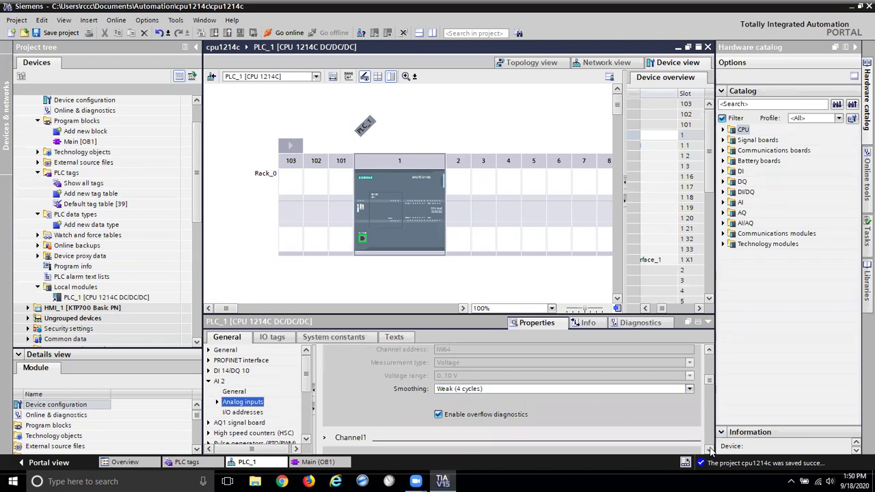
scroll(710, 449, "down", 5)
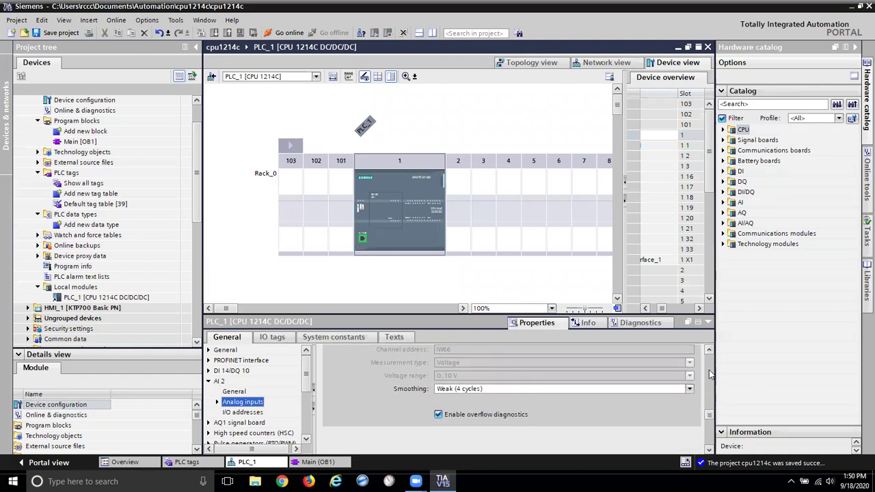
scroll(710, 352, "up", 5)
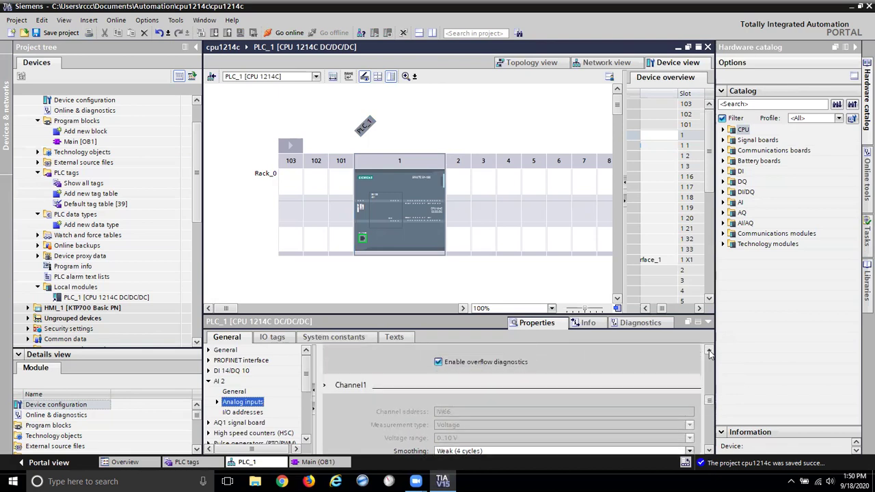
scroll(709, 352, "up", 5)
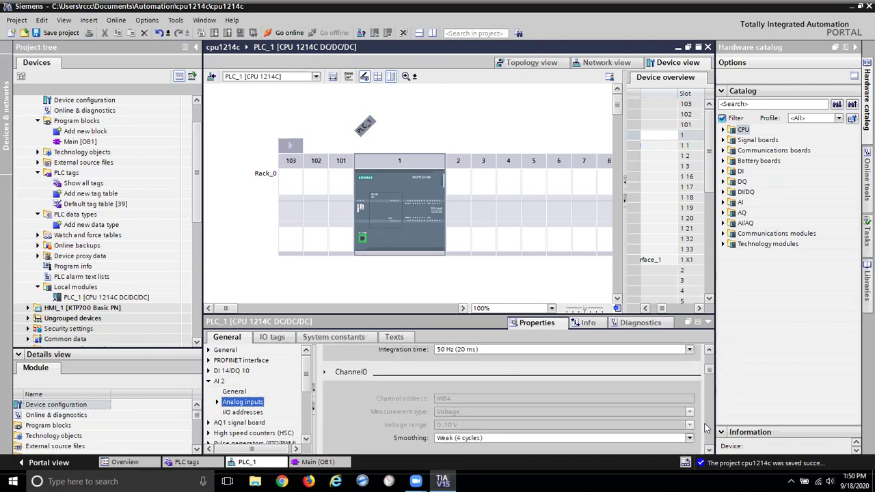
scroll(710, 451, "down", 4)
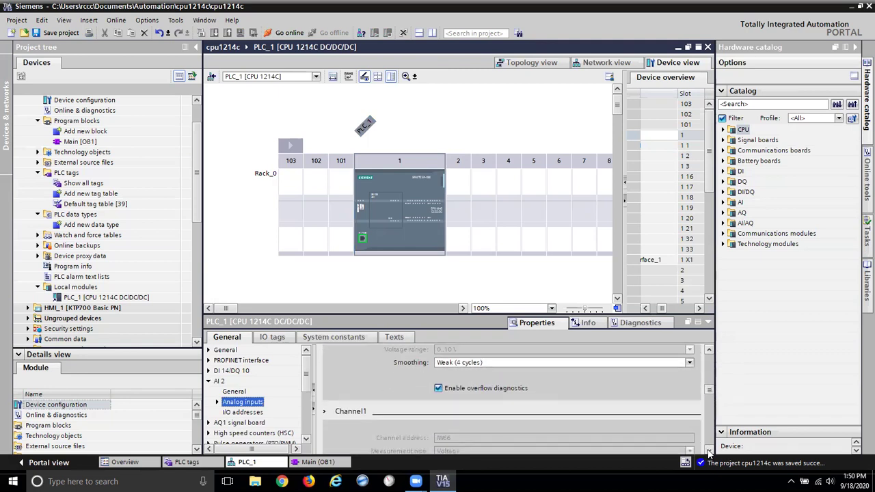
scroll(581, 387, "down", 1)
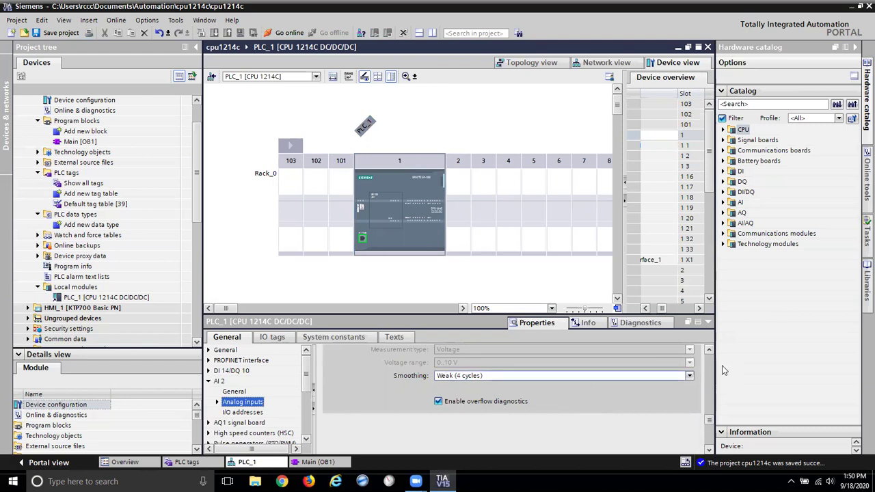
scroll(709, 357, "up", 2)
scroll(710, 355, "down", 4)
scroll(710, 353, "up", 1)
scroll(709, 353, "up", 2)
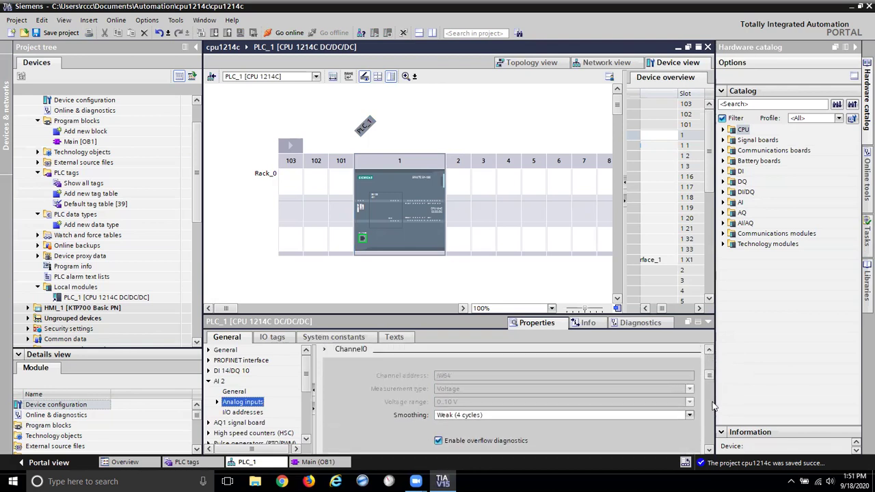
- List the CPU's IO tags, showing unnamed Int tags at %IW64 and %IW66
left_click(709, 451)
left_click(709, 451)
left_click(709, 451)
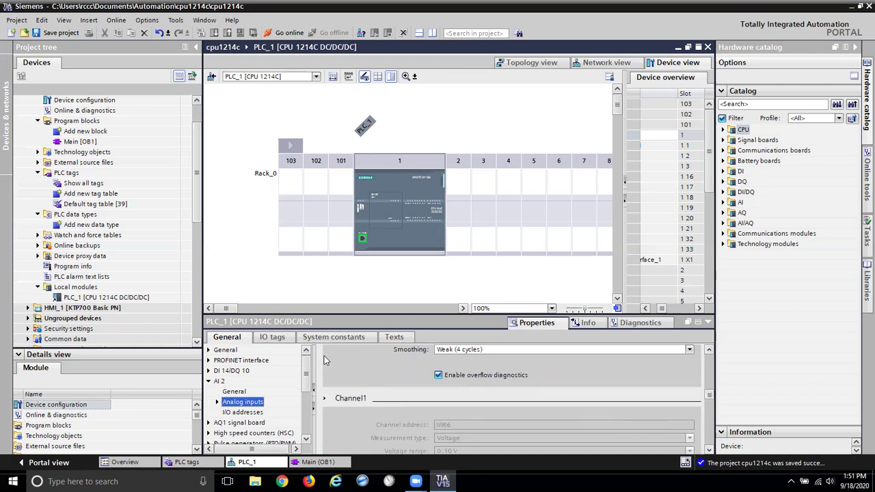
left_click(277, 338)
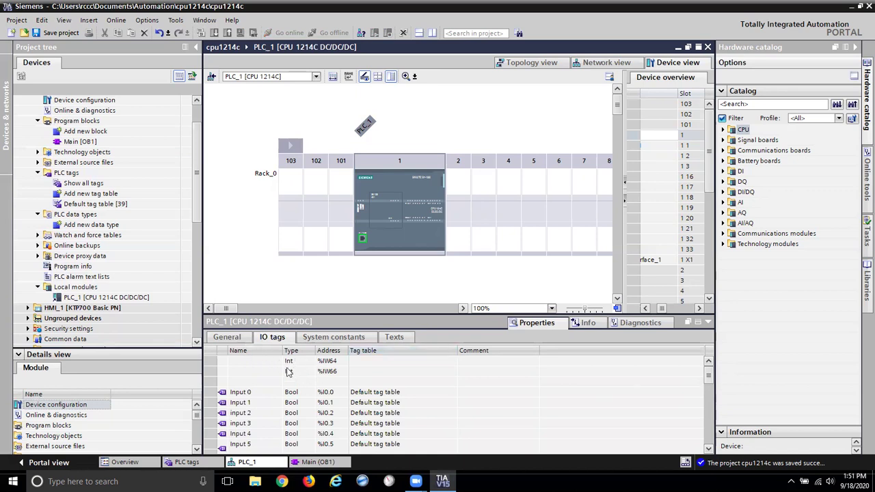
- Name %IW64 and %IW66 as AI 0 and AI 1 in the Default tag table
left_click(246, 366)
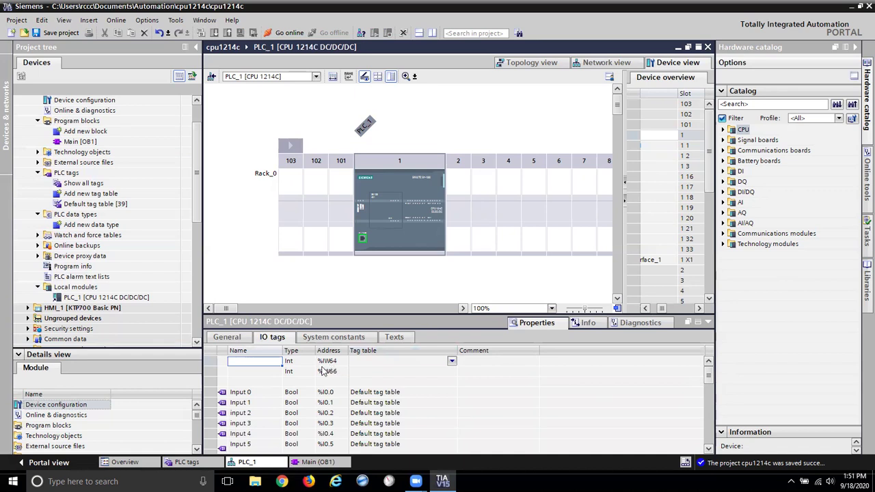
type("AI 0")
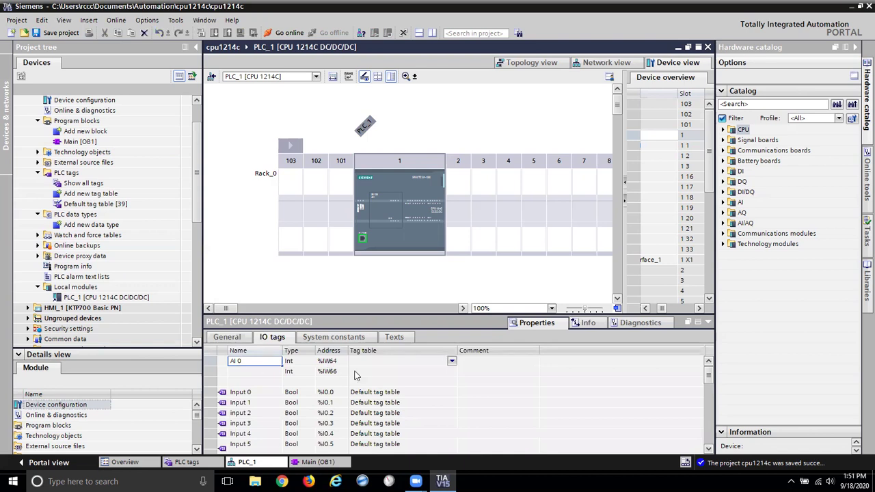
left_click(452, 362)
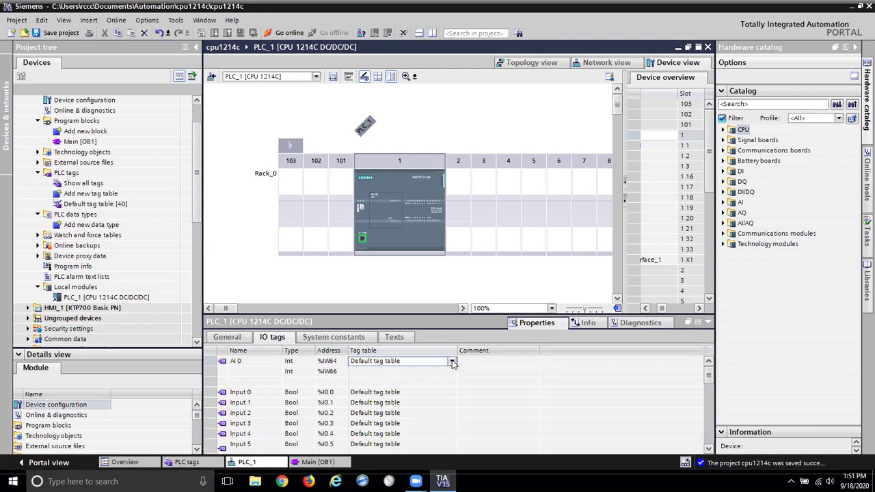
left_click(398, 376)
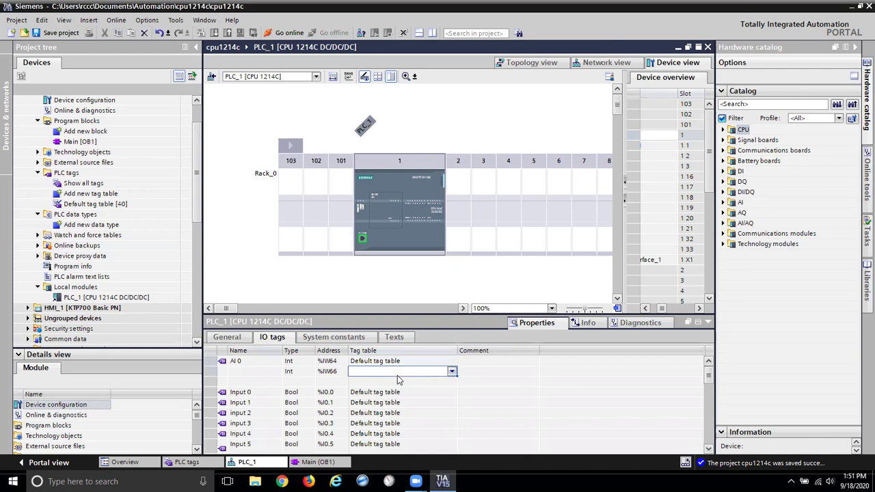
left_click(233, 372)
type("AI 1")
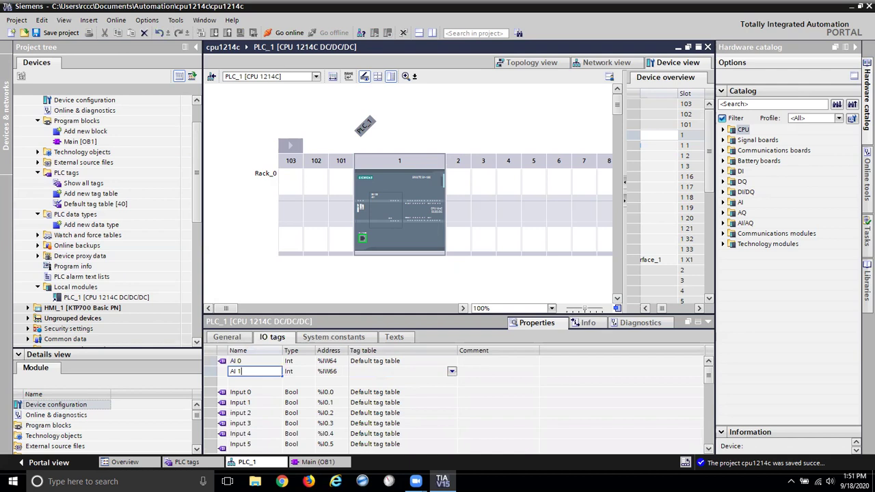
left_click(375, 374)
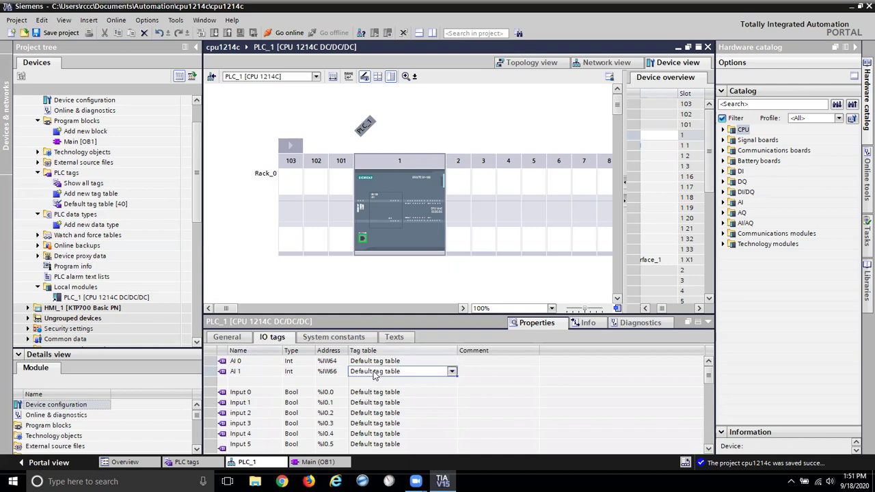
- Comment AI 0 and AI 1 as 'Analog in channel 0' and 'Analog in channel 1'
left_click(489, 364)
type("channel")
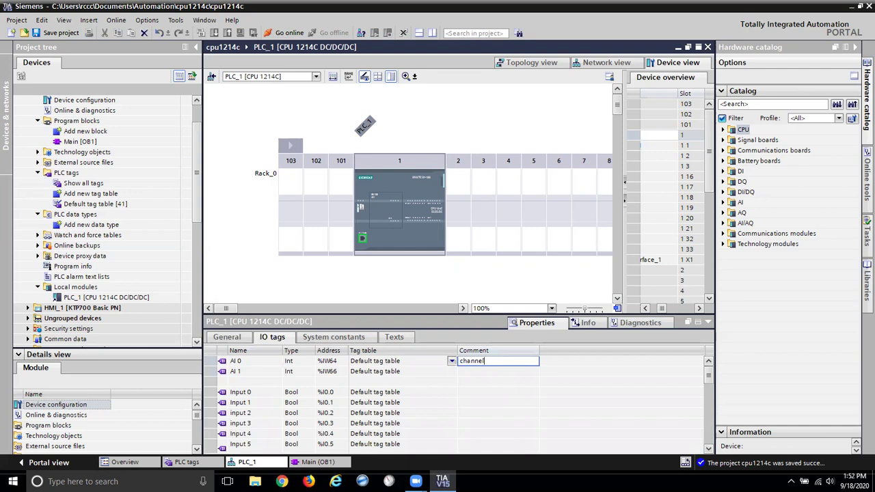
key("BackSpace")
key("BackSpace")
key("BackSpace")
type("log in")
key("Return")
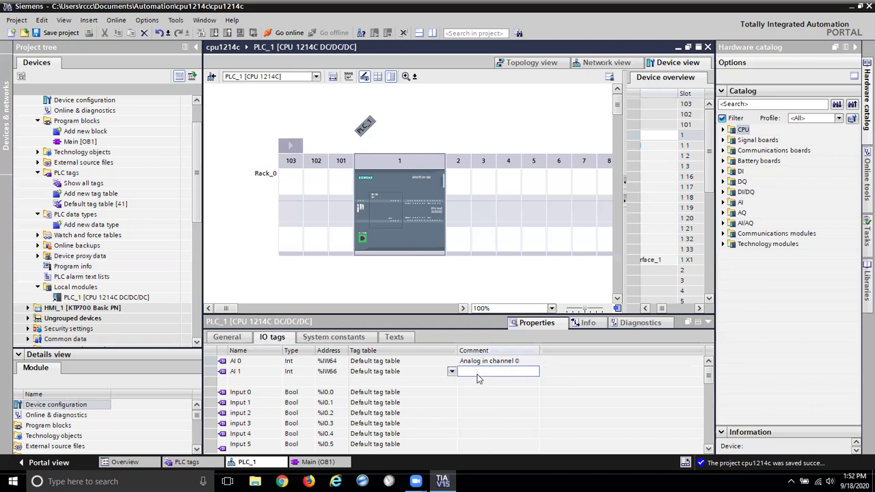
type("Anal")
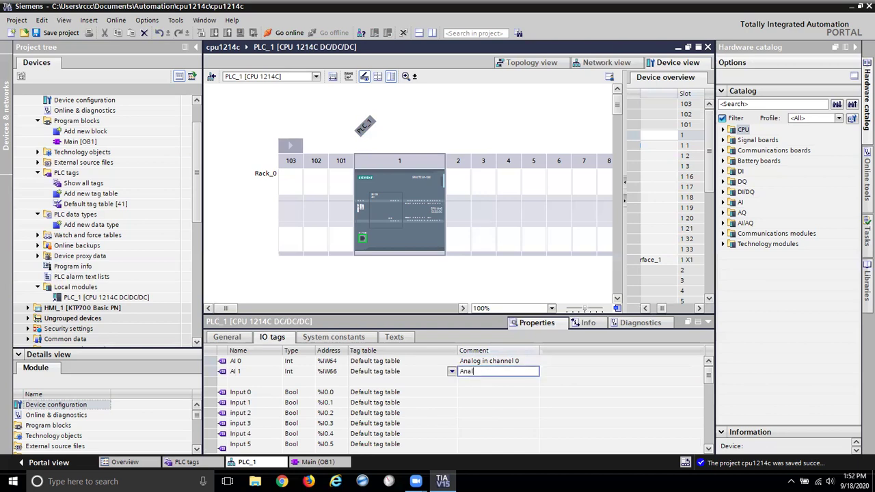
type("og in channel 1")
key("Return")
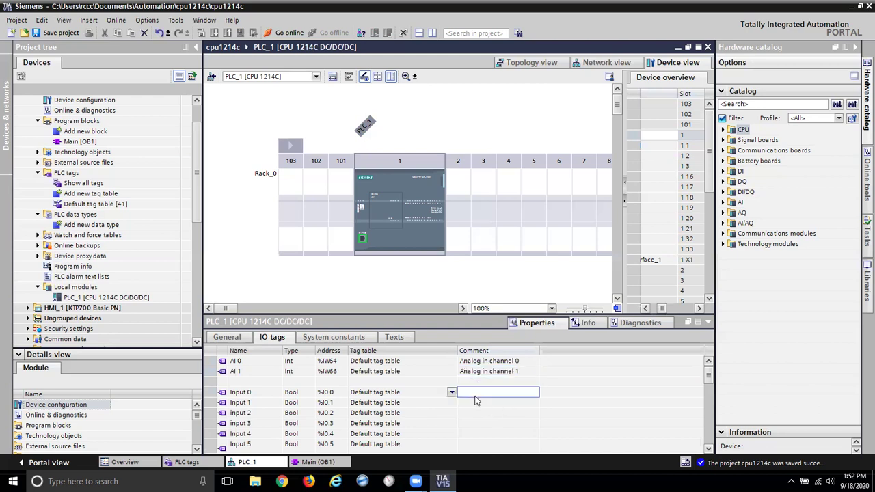
- Scroll the IO tags table down to the unnamed %QW80 row
left_click(708, 449)
left_click(709, 449)
left_click(708, 450)
left_click(708, 449)
left_click(709, 449)
left_click(709, 449)
left_click(709, 449)
left_click(709, 449)
left_click(708, 449)
left_click(709, 449)
left_click(709, 449)
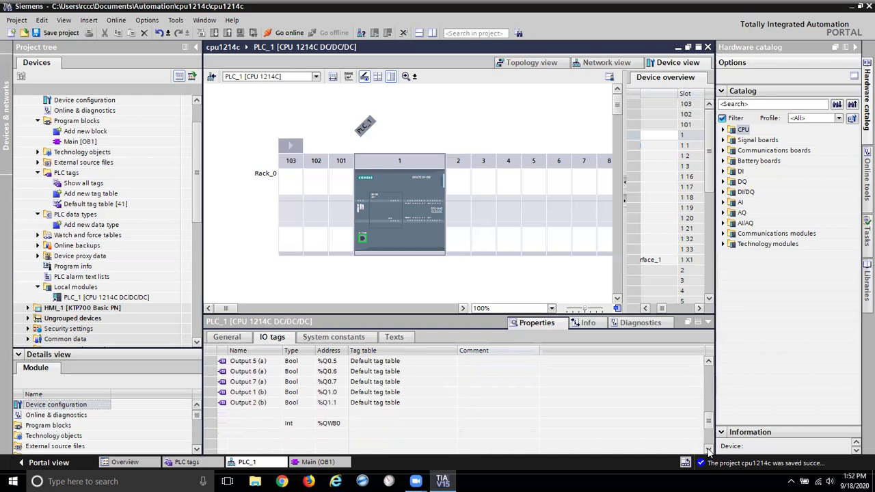
left_click(708, 449)
left_click(709, 449)
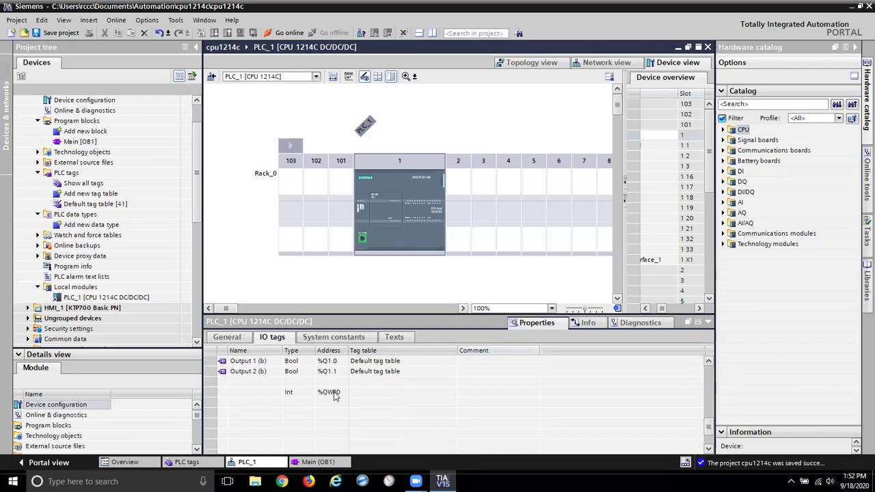
- Return to the General properties to show the AI 2 settings with 50 Hz integration time
left_click(228, 337)
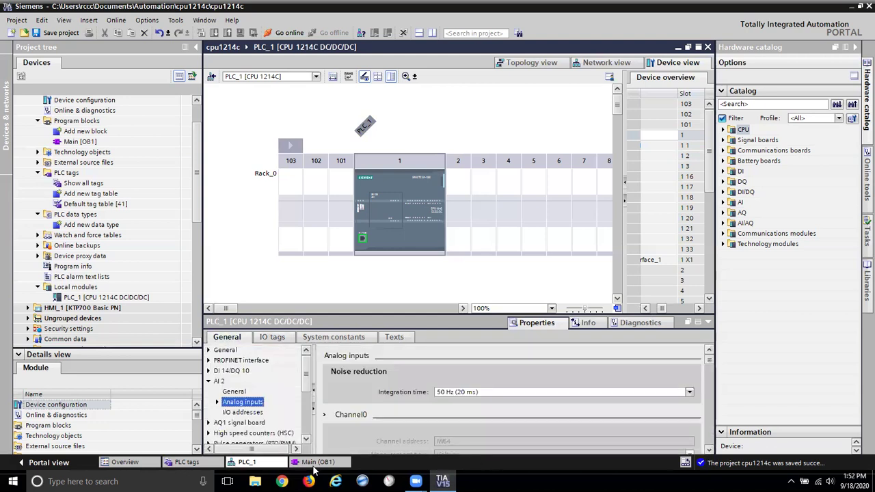
left_click(307, 441)
left_click(307, 441)
left_click(307, 441)
left_click(307, 441)
left_click(307, 441)
left_click(307, 441)
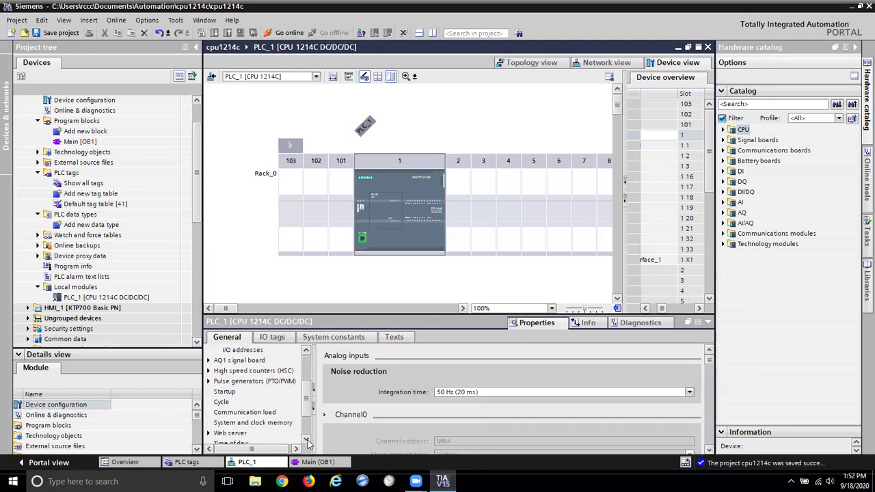
- Expand the AQ1 signal board's analog outputs, check its QW80 addresses, and display Channel0 settings
left_click(209, 360)
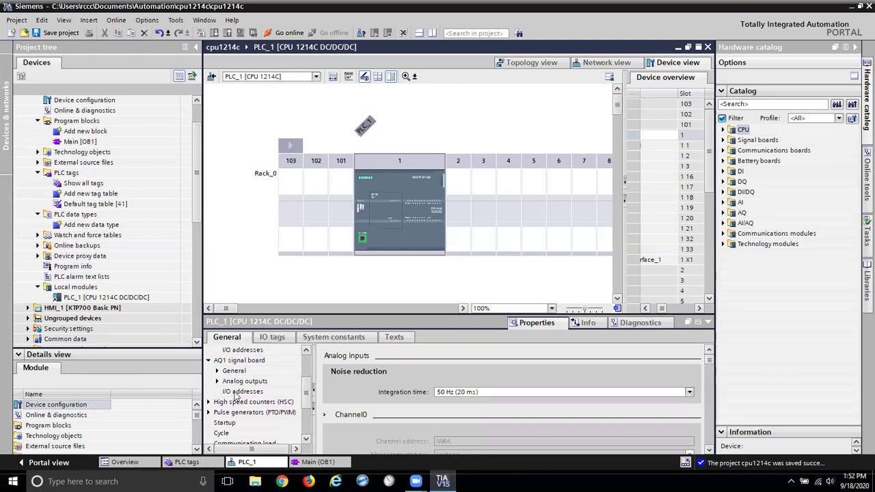
left_click(218, 382)
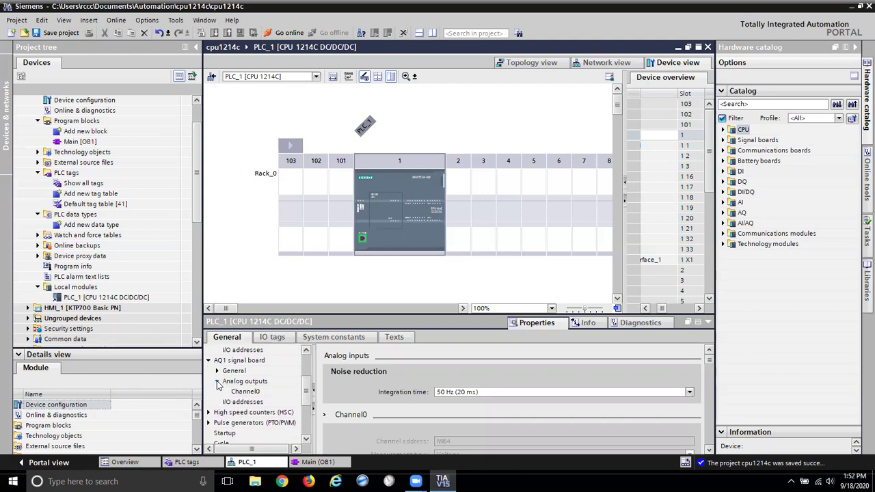
left_click(253, 403)
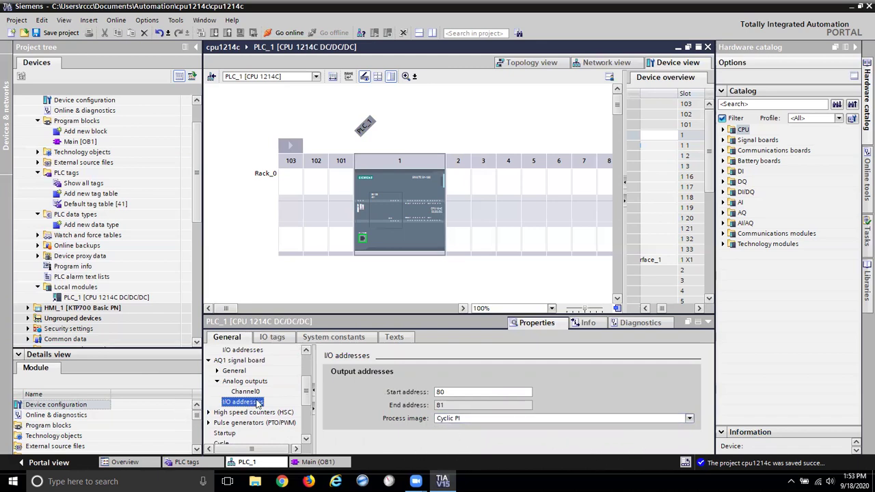
left_click(246, 391)
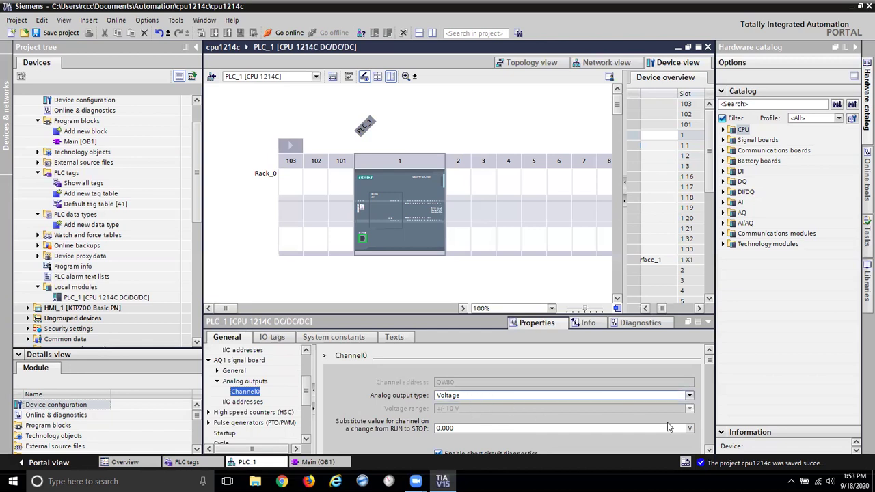
- Keep Channel0's output type as Voltage, recheck QW80–81 addresses, and show the general Analog outputs settings
left_click(690, 396)
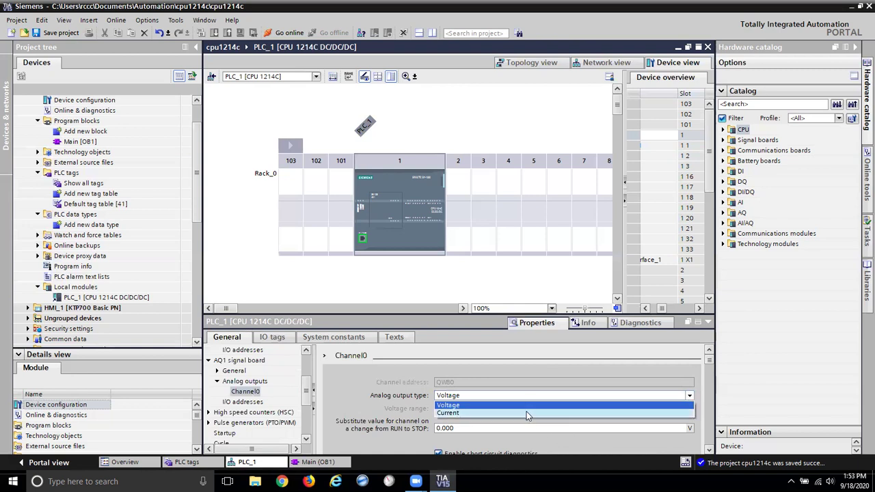
left_click(663, 398)
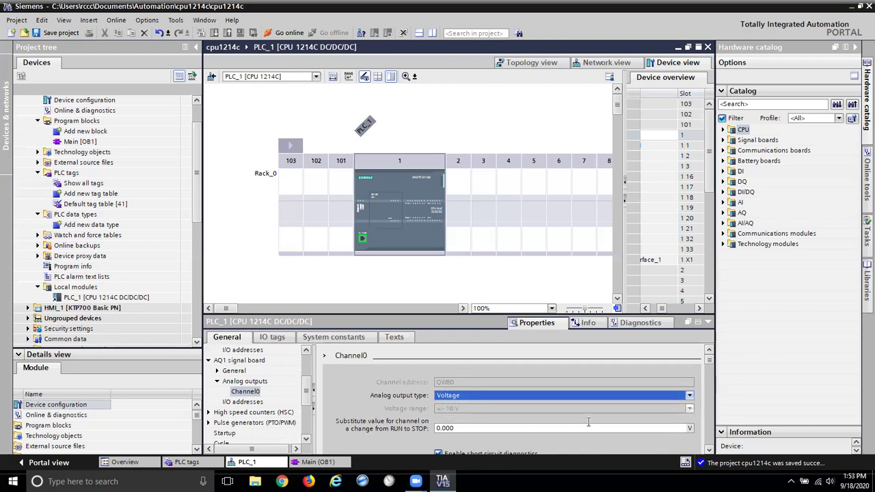
left_click(709, 450)
left_click(709, 450)
left_click(709, 451)
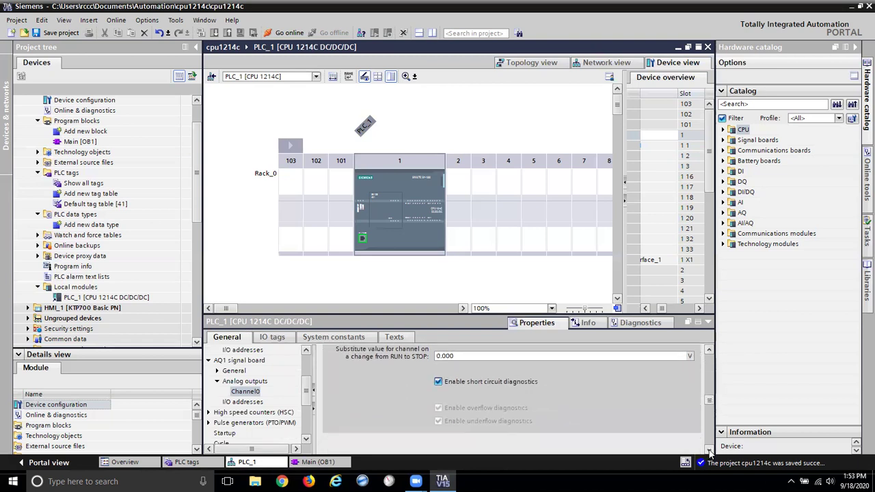
left_click(709, 450)
left_click(709, 450)
left_click(709, 451)
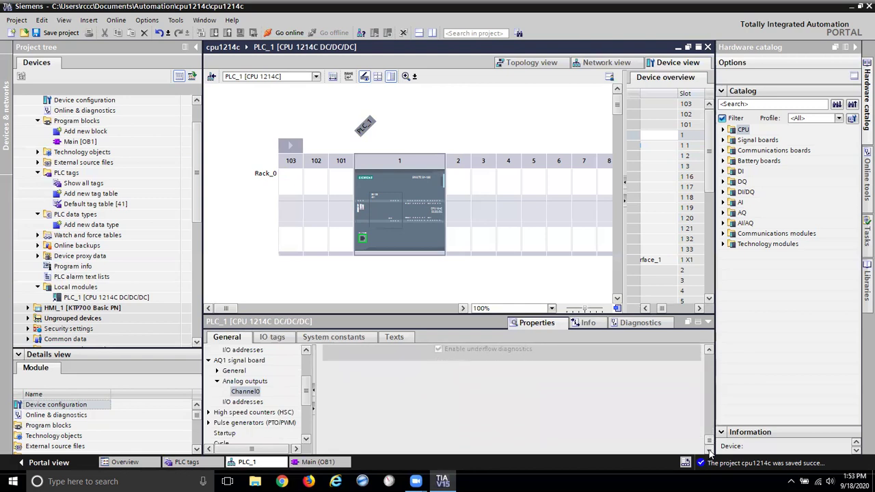
left_click(241, 402)
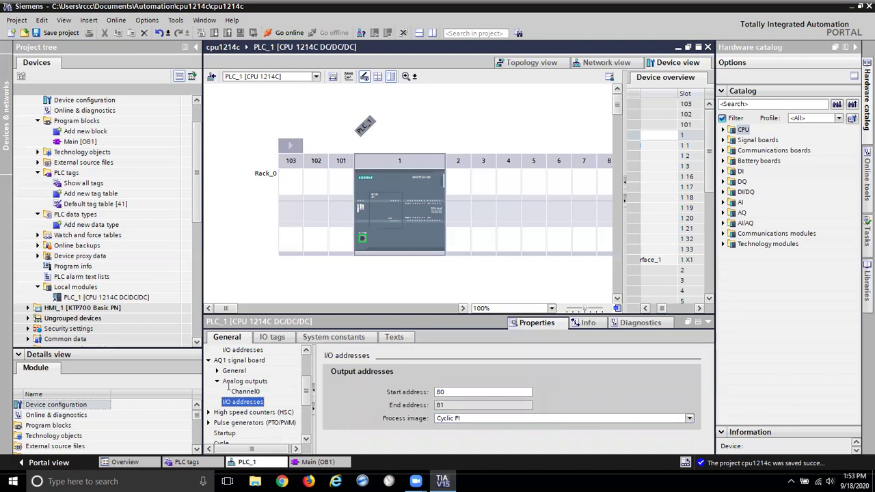
left_click(238, 384)
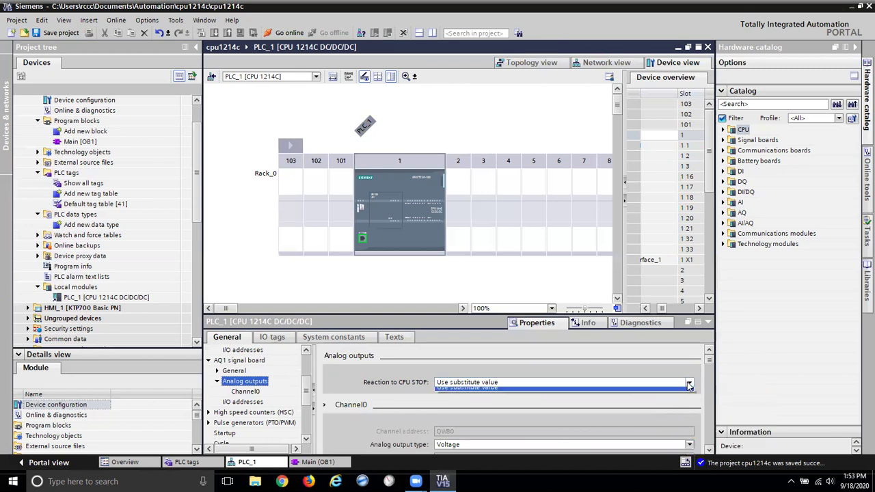
- Keep Reaction to CPU STOP set to Use substitute value and review the output settings
left_click(689, 385)
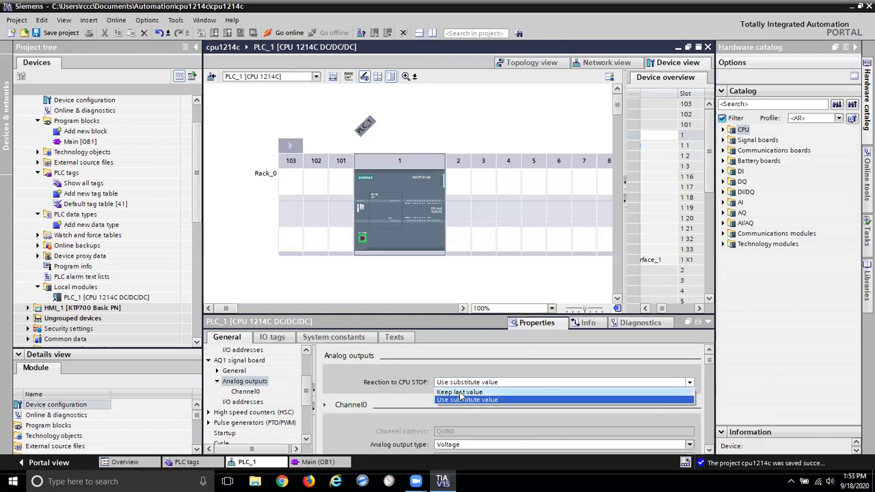
left_click(587, 370)
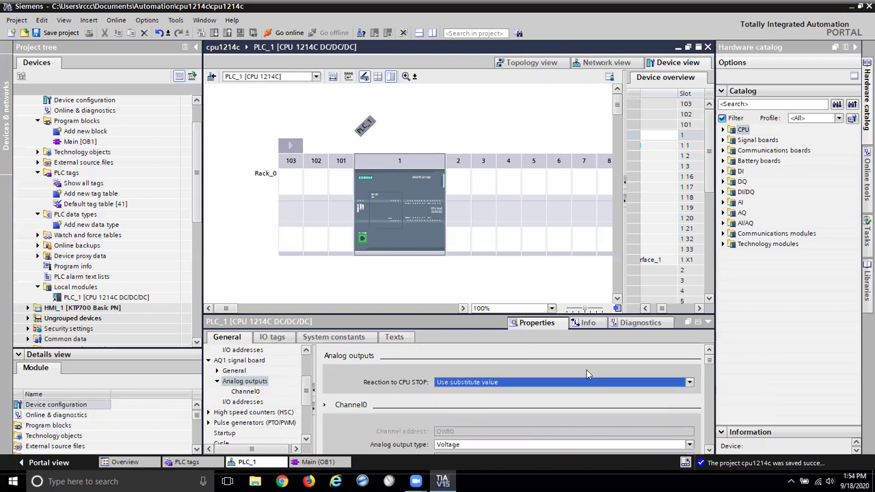
left_click(709, 450)
left_click(709, 450)
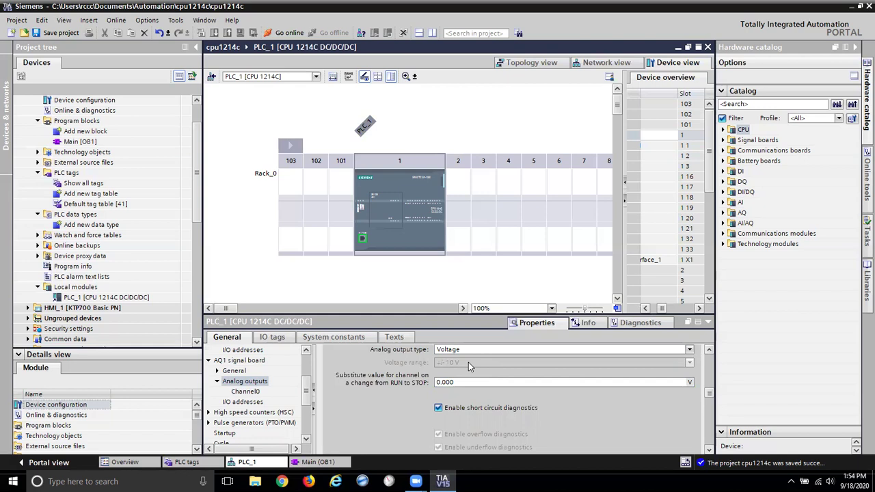
left_click(709, 451)
left_click(710, 452)
left_click(710, 452)
left_click(710, 451)
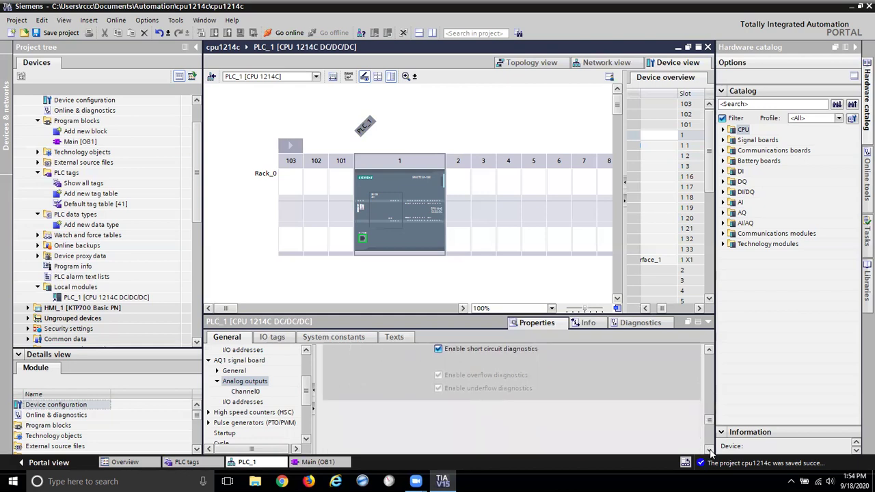
left_click(710, 451)
left_click(710, 452)
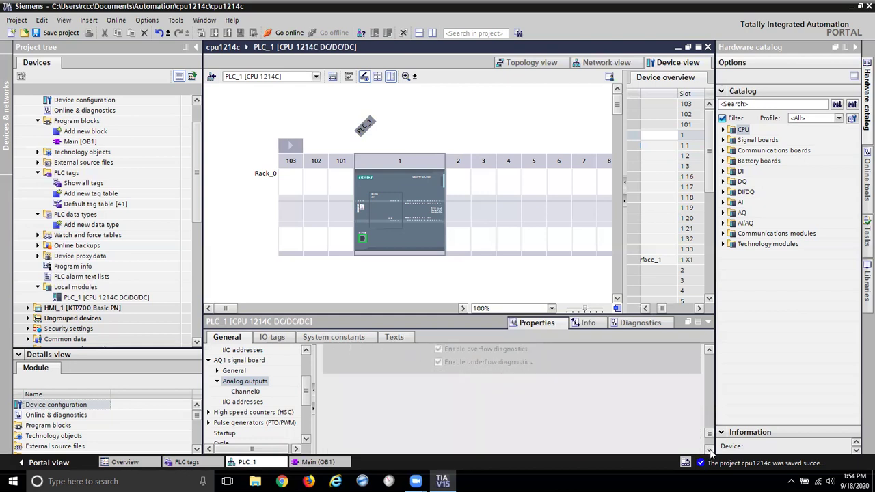
- Return to the PLC's IO tags list showing AI 0 and AI 1 at %IW64 and %IW66
left_click(709, 350)
left_click(709, 350)
left_click(709, 351)
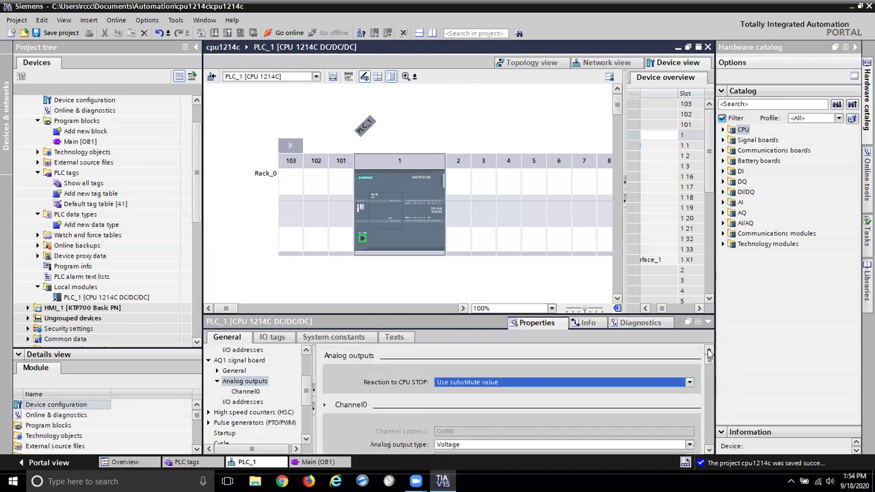
left_click(272, 337)
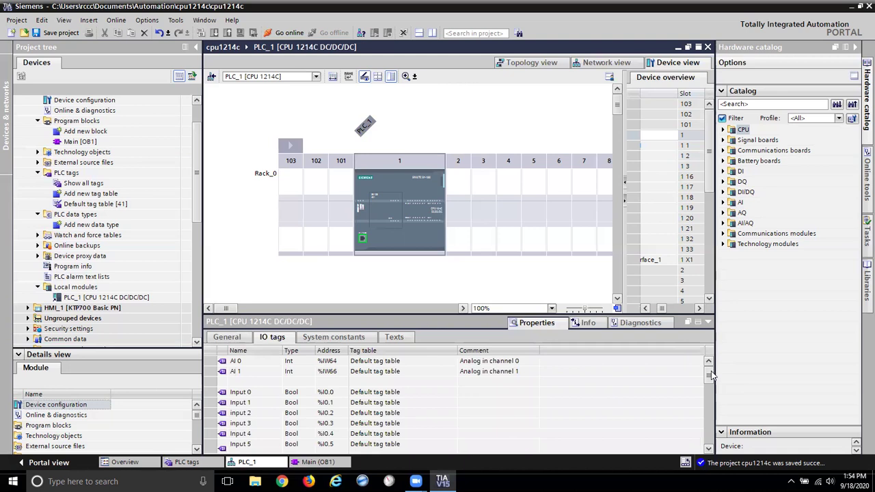
- Name the %QW80 Int output tag 'Analog out' in the IO tags list
left_click_drag(711, 373, 711, 436)
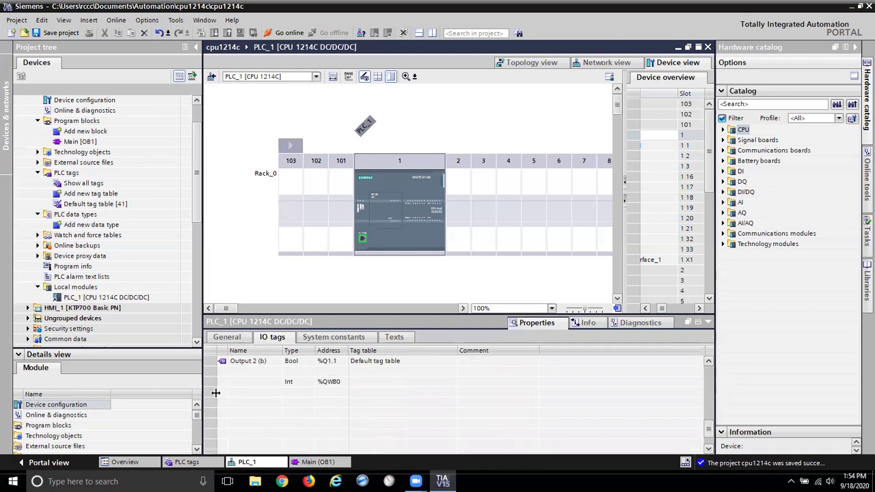
left_click(246, 386)
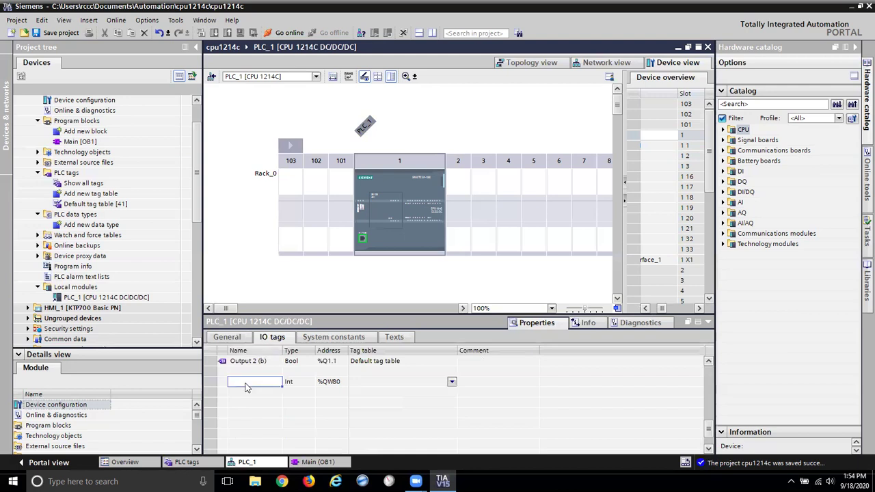
type("Analog out")
left_click(474, 385)
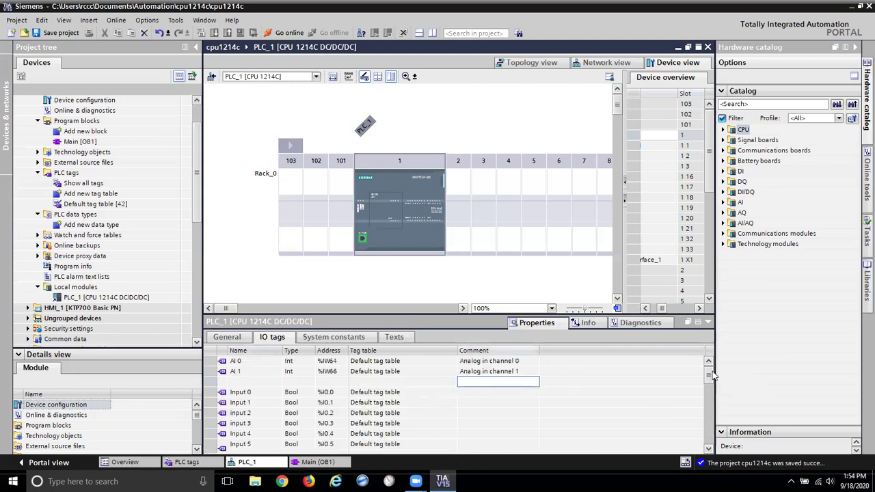
left_click_drag(709, 375, 711, 423)
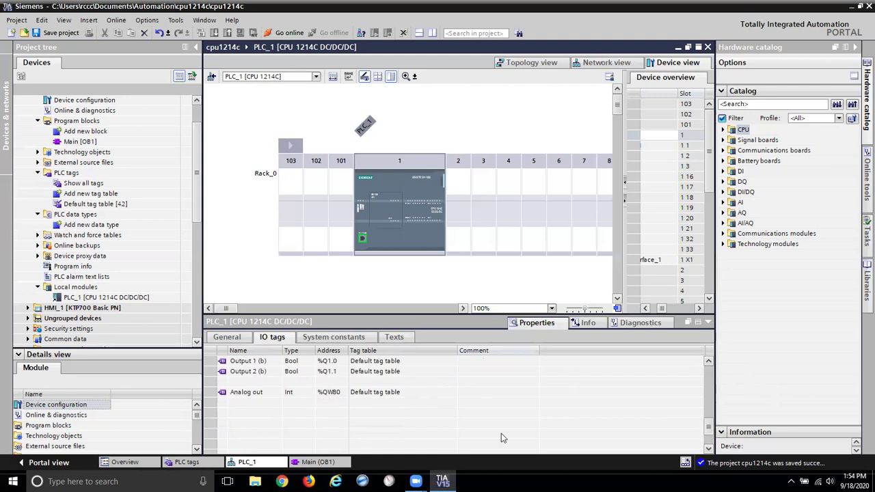
- Give the Analog out tag the comment 'Voltage or current depending on configuration'
left_click(477, 397)
type("V")
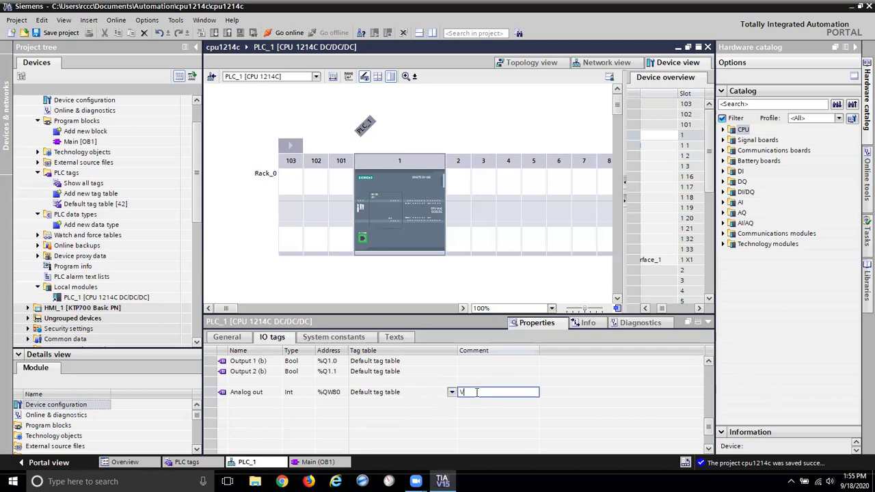
type("oltage or")
type(" current")
type(" depend")
type("ing")
type(" on con")
type("figuration")
key("Return")
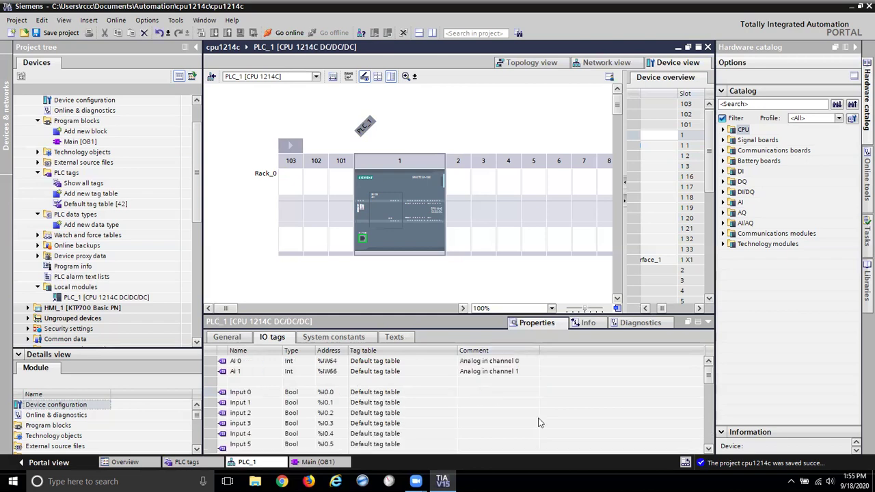
left_click_drag(707, 380, 709, 438)
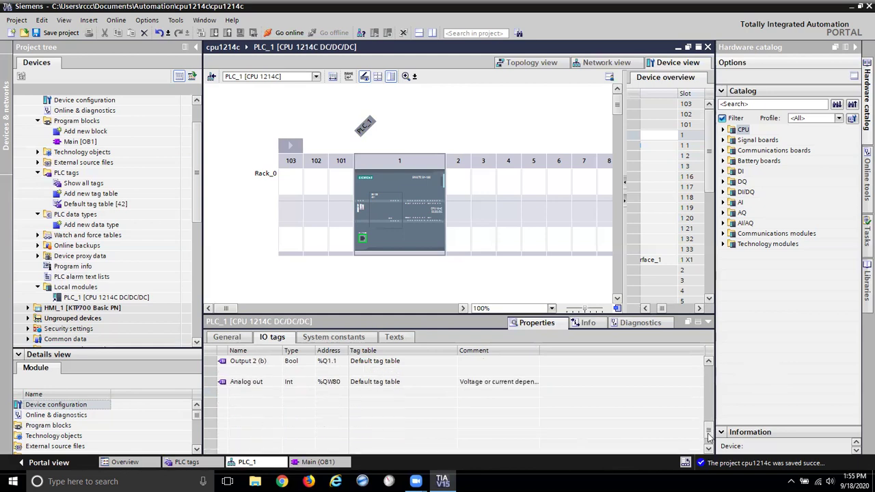
scroll(709, 431, "up", 1)
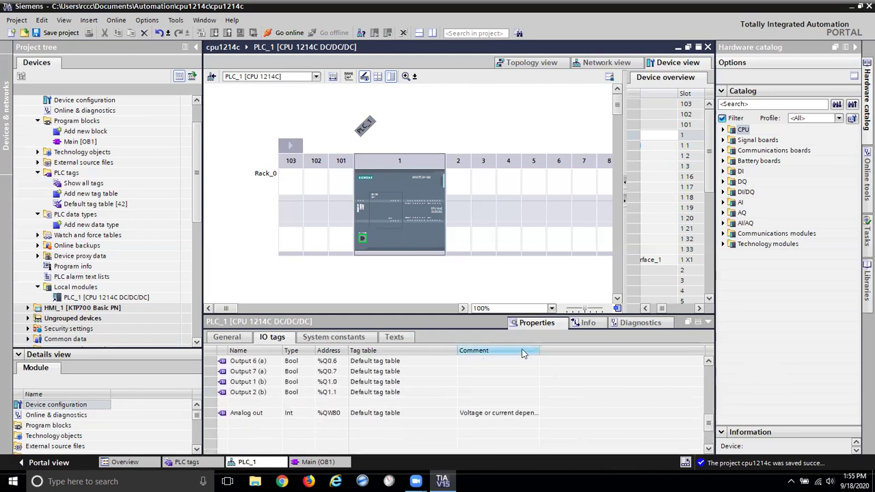
- Widen the IO tags Comment column to show full comments, then scroll back to the list top
left_click_drag(538, 350, 651, 351)
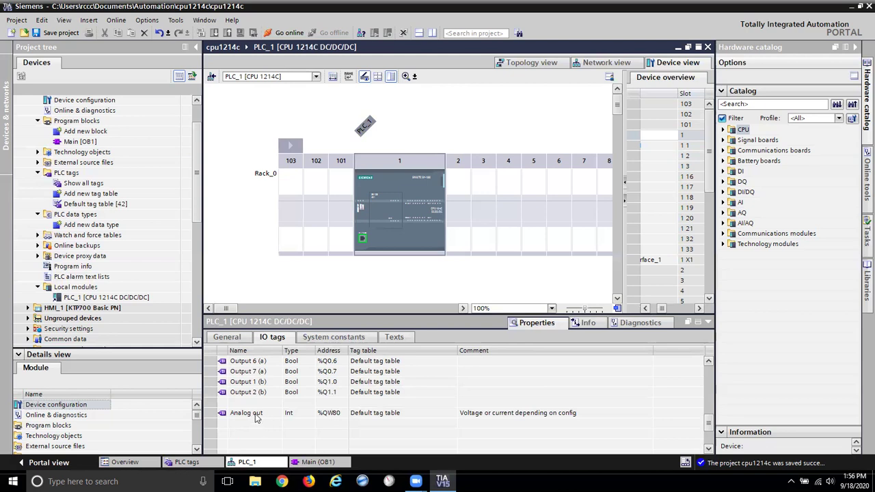
left_click_drag(709, 424, 708, 369)
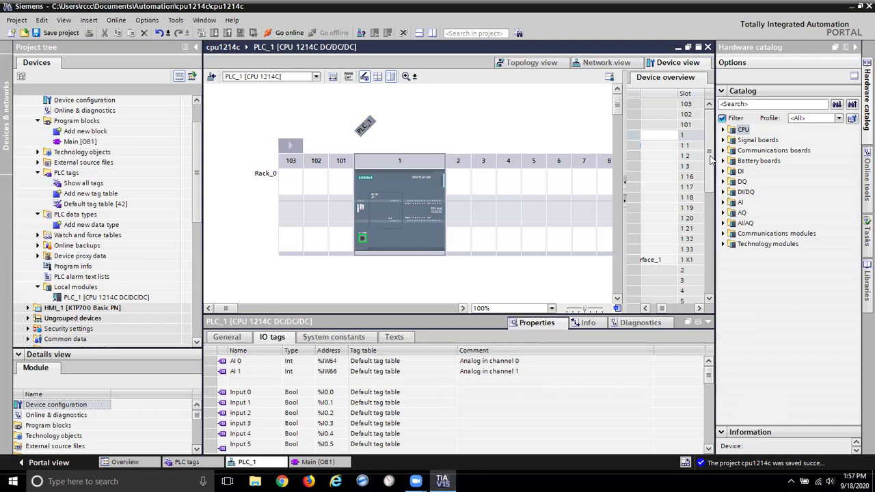
left_click_drag(711, 159, 719, 268)
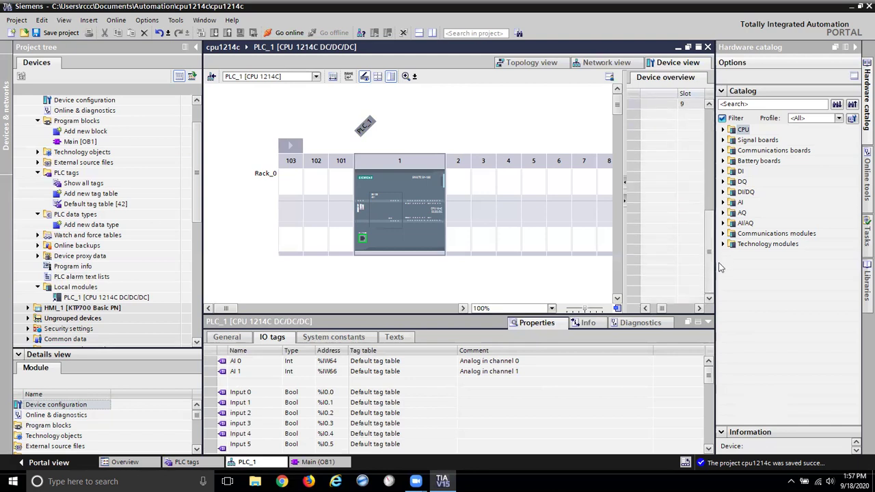